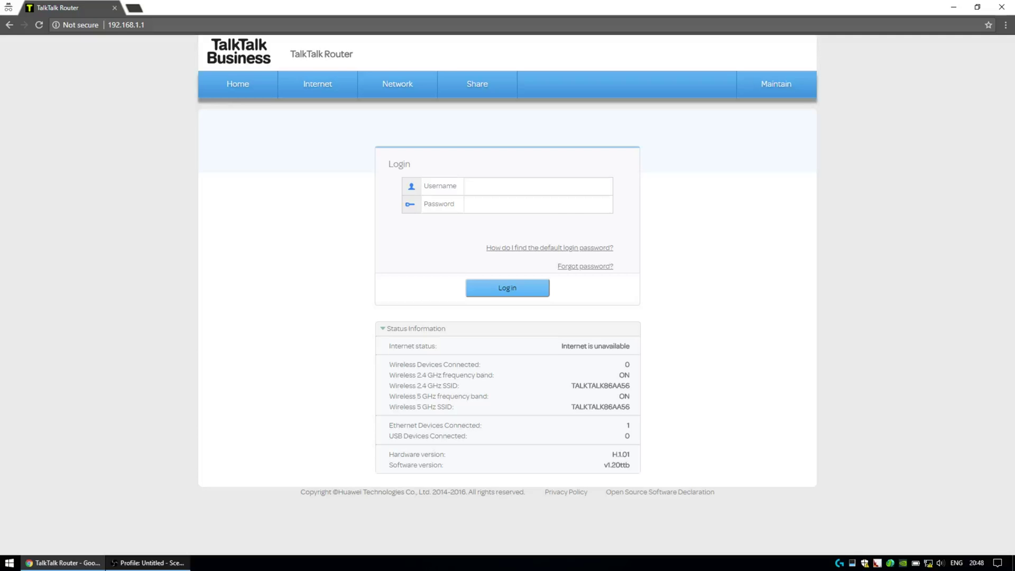
# Step: Log in to the router web interface as admin with the admin account password
pyautogui.click(537, 190)
pyautogui.write('admin')
pyautogui.write('admin123')
pyautogui.click(519, 288)
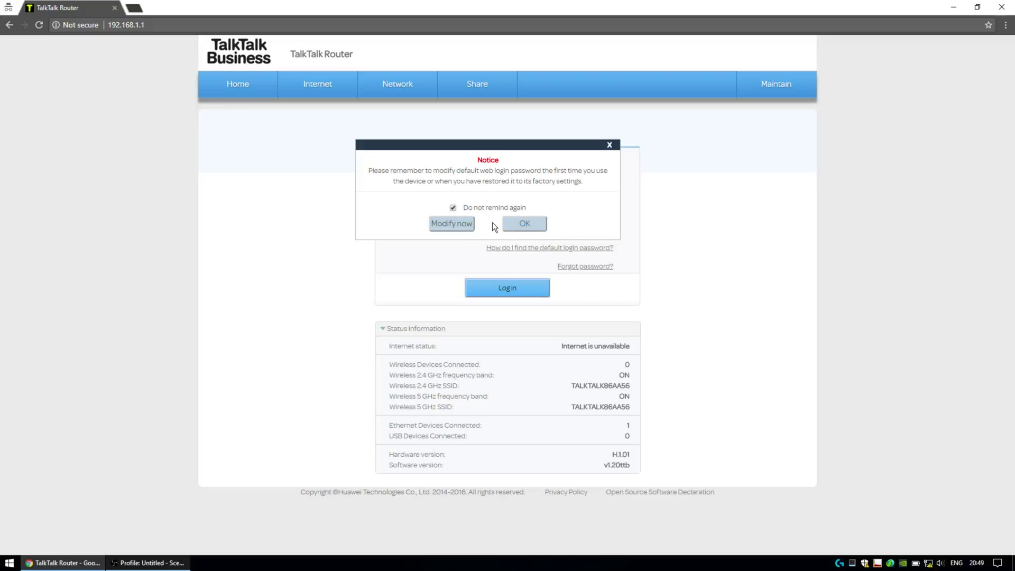
# Step: Untick 'Do not remind again' and cancel the default-password notice
pyautogui.click(453, 207)
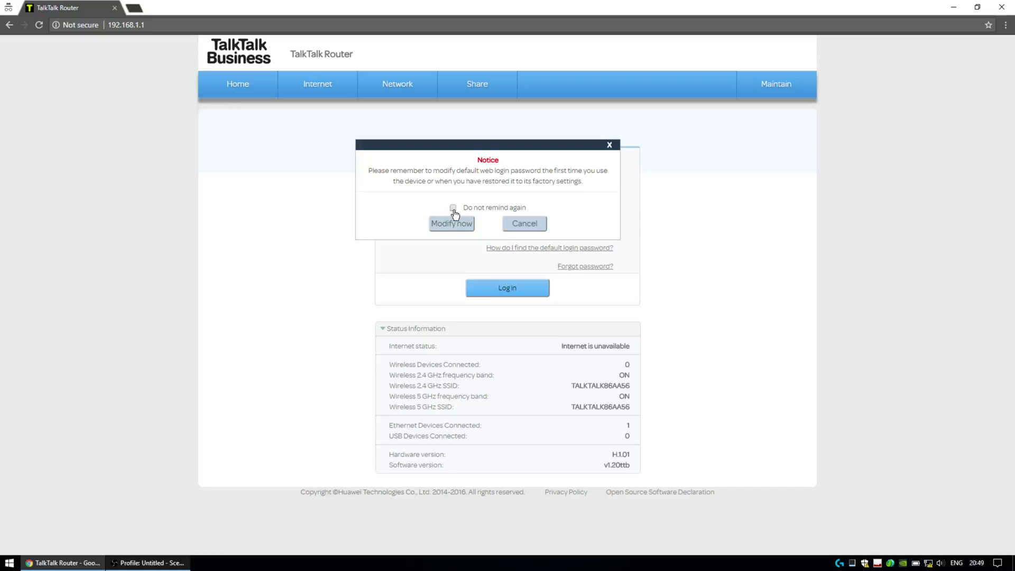
pyautogui.click(526, 226)
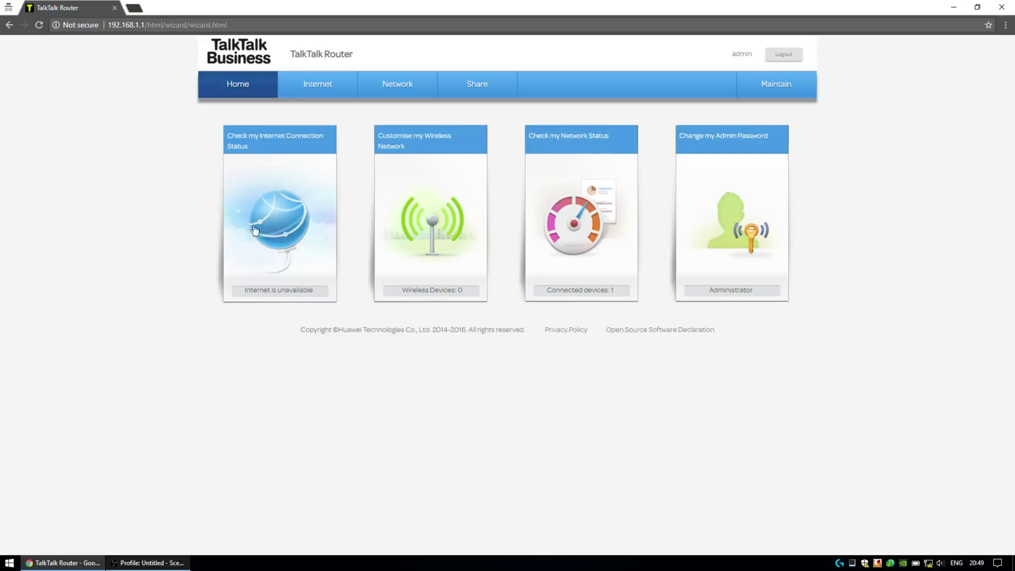
pyautogui.click(282, 221)
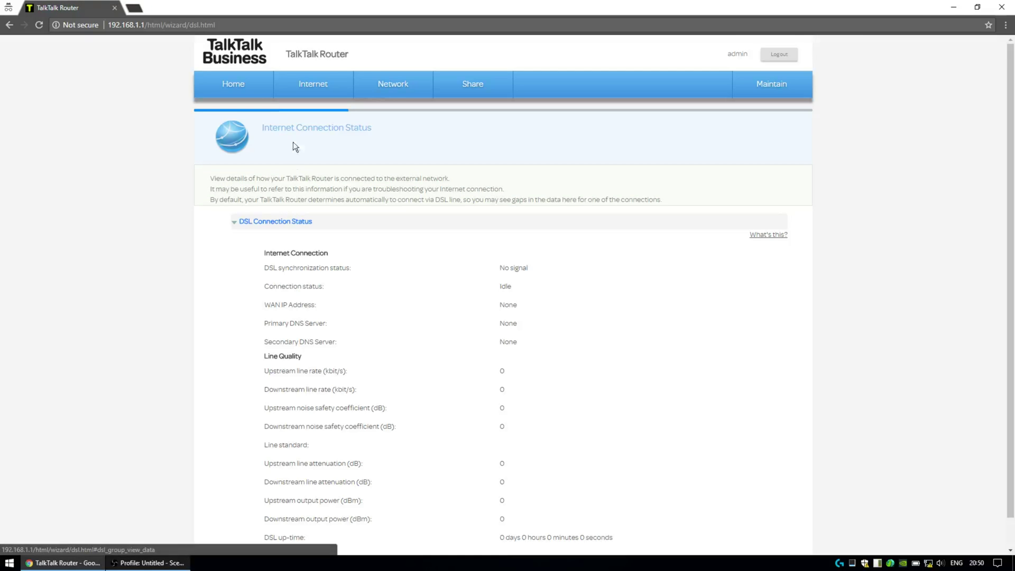
pyautogui.click(255, 94)
pyautogui.click(313, 94)
pyautogui.scroll(-1, 292, 223)
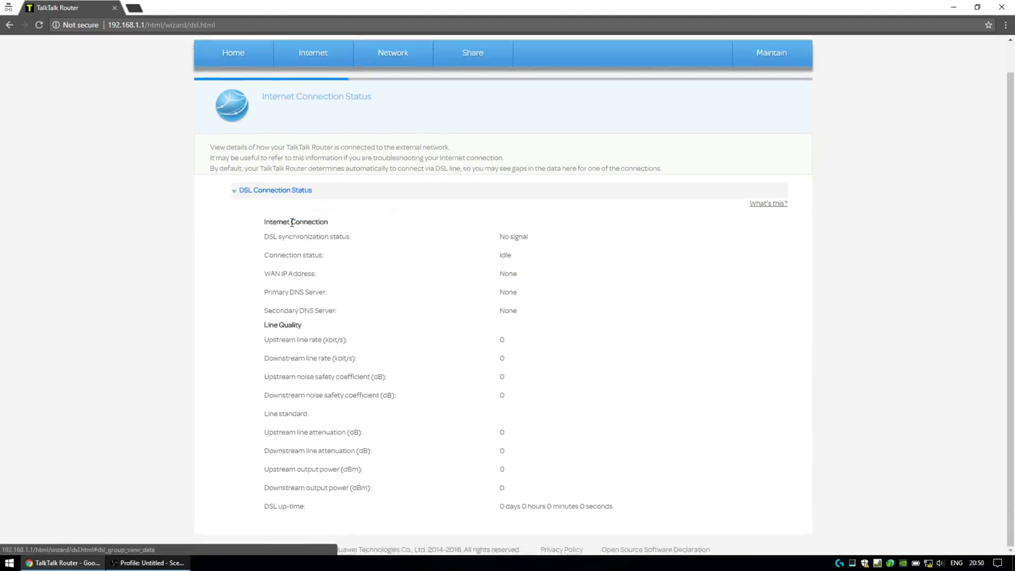
pyautogui.scroll(1, 292, 223)
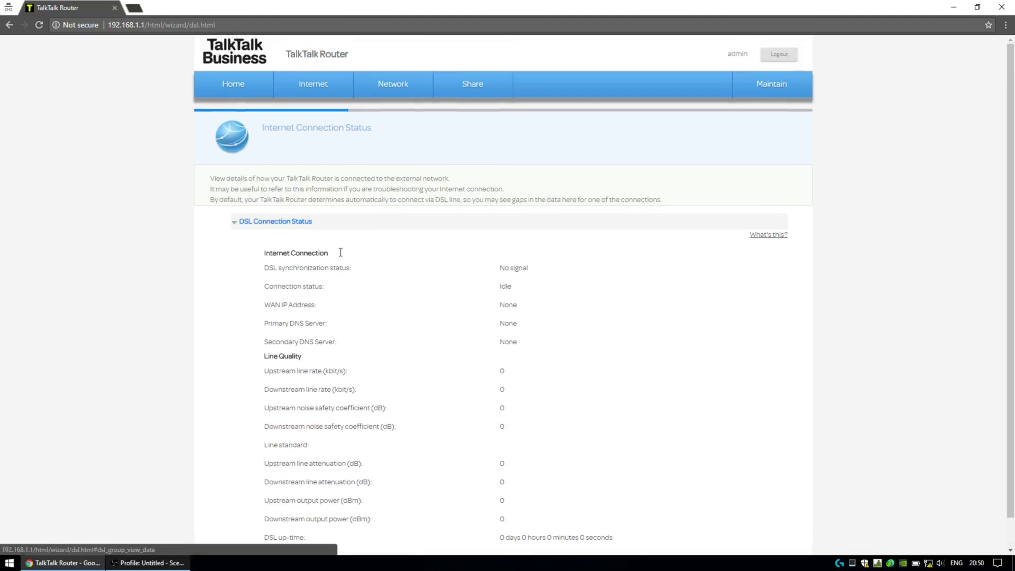
pyautogui.click(225, 94)
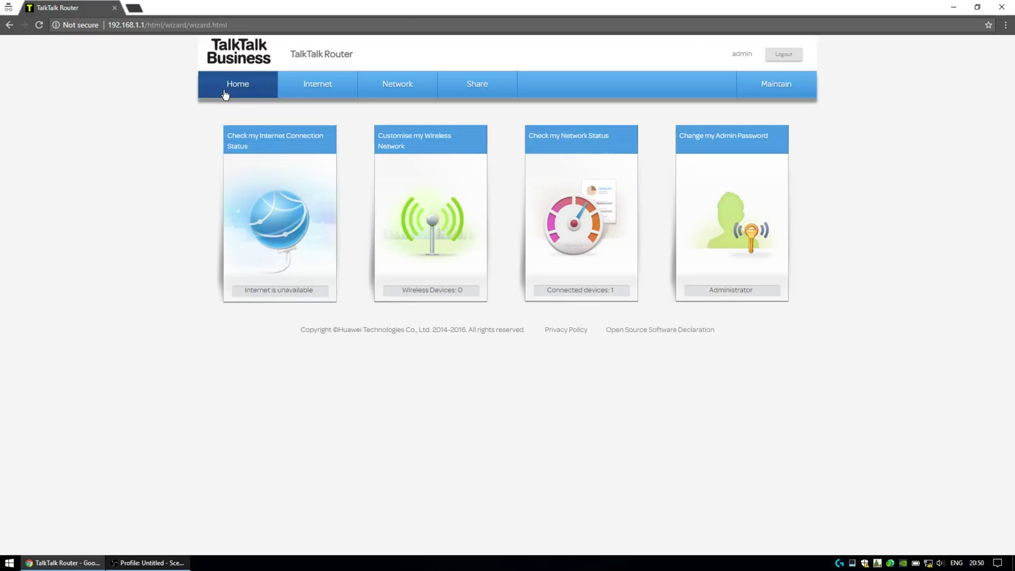
# Step: Go to Internet > Internet Connection to see the disconnected Internet_VDSL connection
pyautogui.click(325, 95)
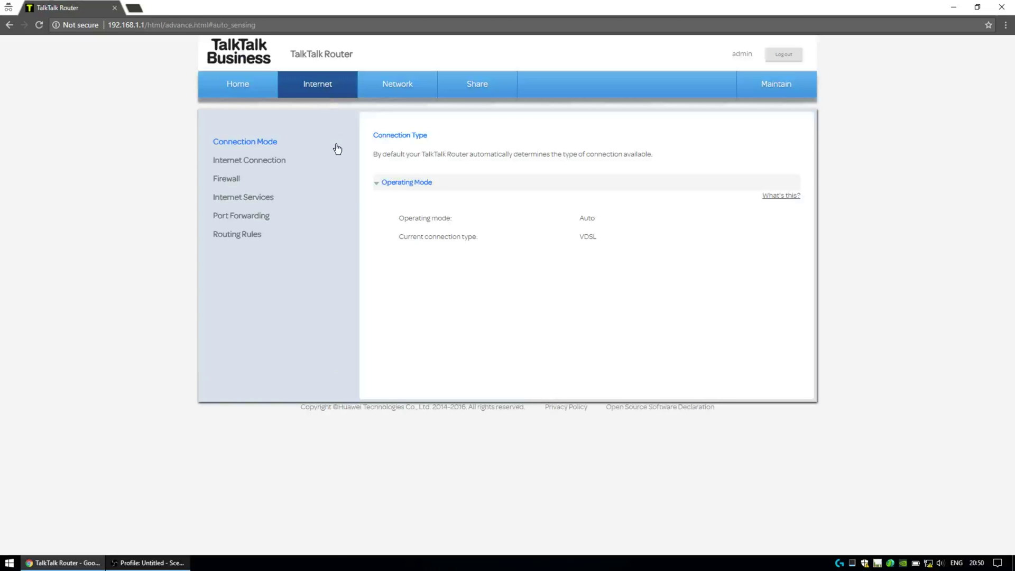
pyautogui.click(235, 164)
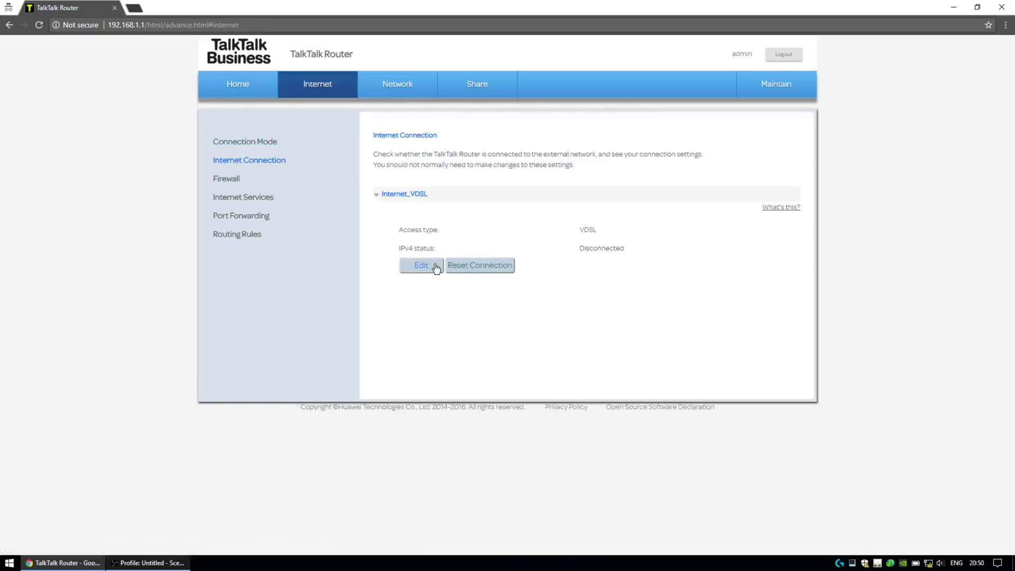
pyautogui.click(241, 91)
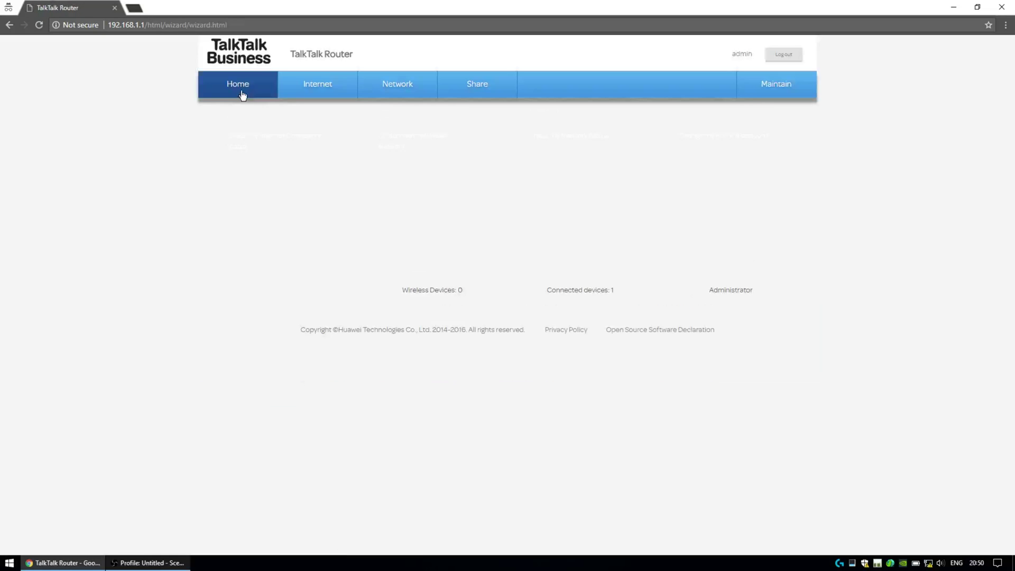
pyautogui.click(313, 96)
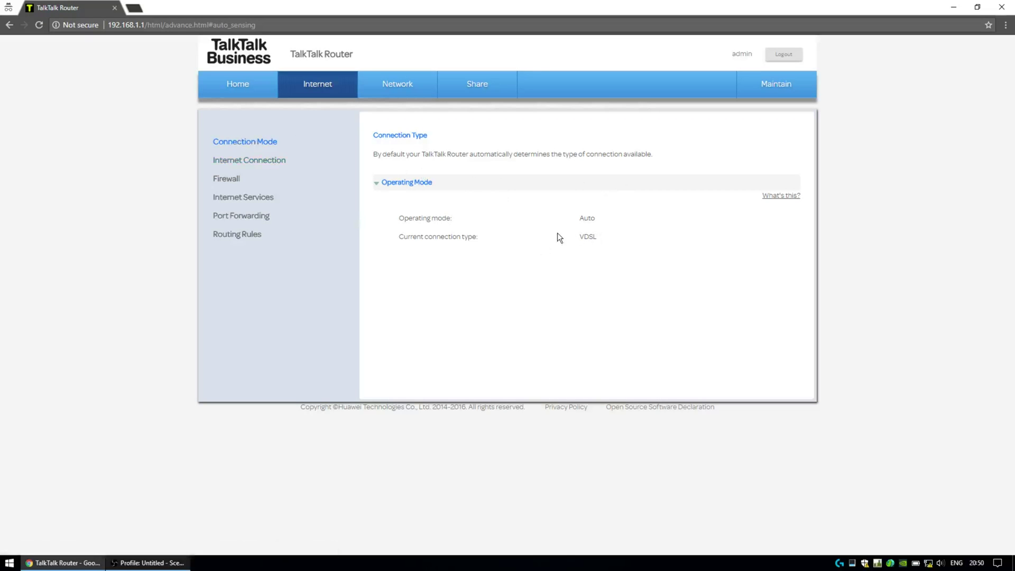
pyautogui.click(602, 217)
pyautogui.click(223, 164)
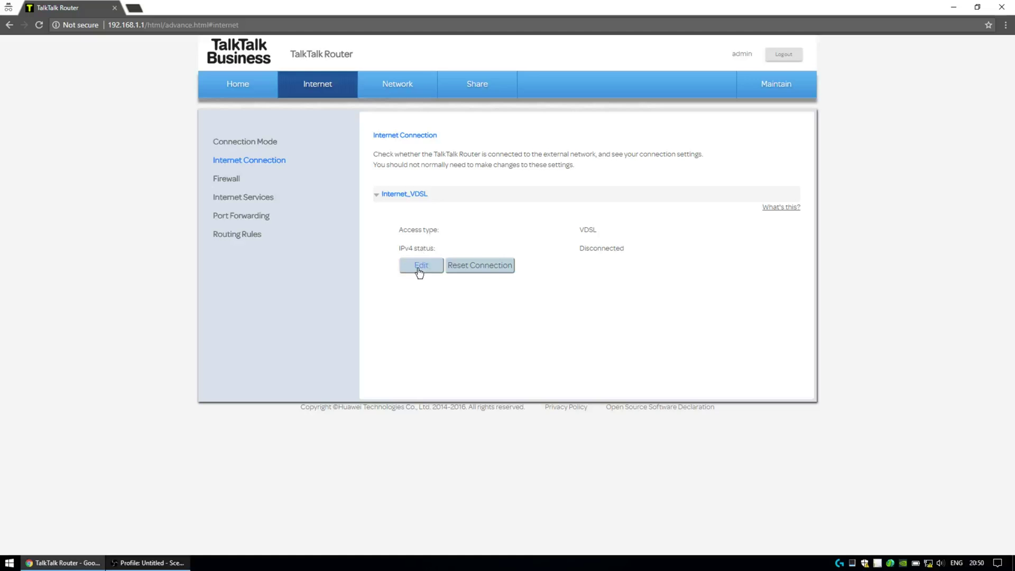
# Step: Open the Internet_VDSL connection's edit form and inspect its connection name
pyautogui.click(420, 271)
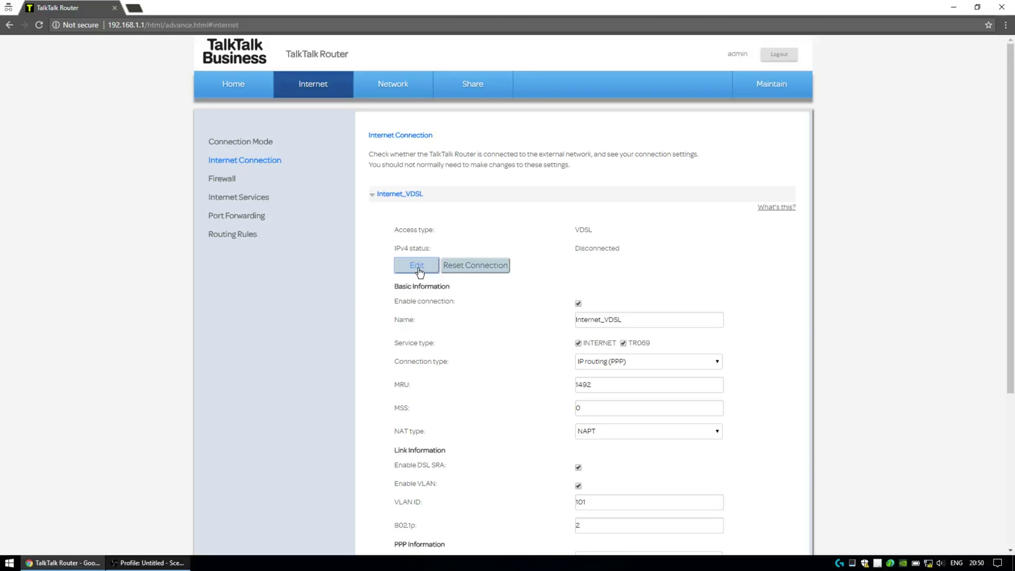
pyautogui.scroll(-2, 571, 268)
pyautogui.scroll(-1, 561, 267)
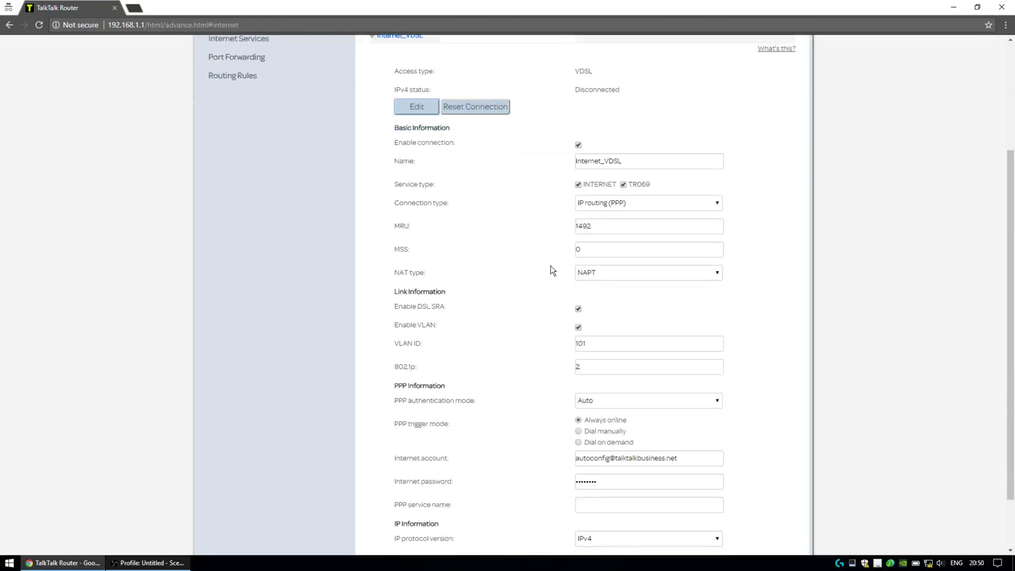
pyautogui.moveTo(1007, 187); pyautogui.dragTo(1007, 236)
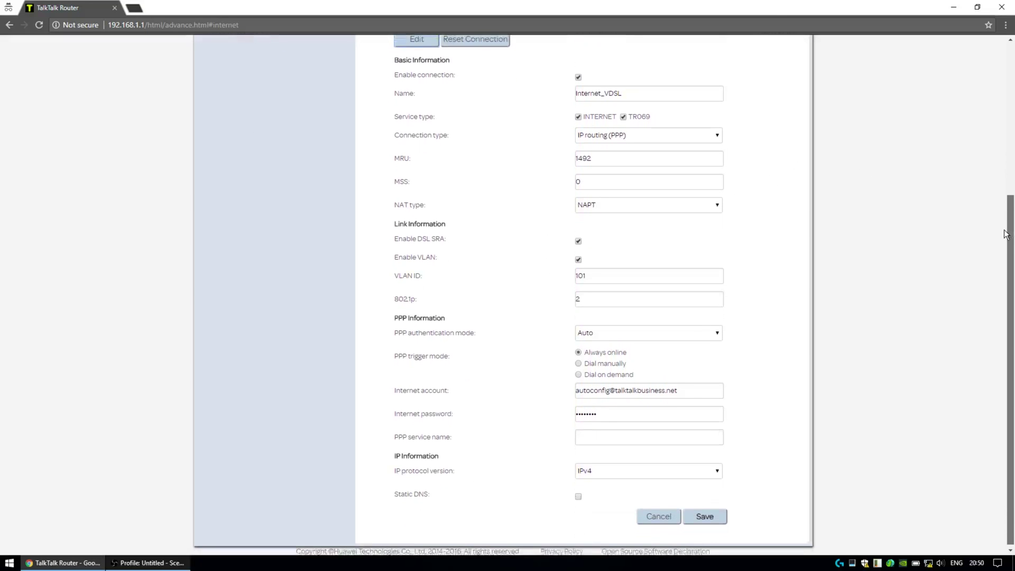
pyautogui.doubleClick(629, 92)
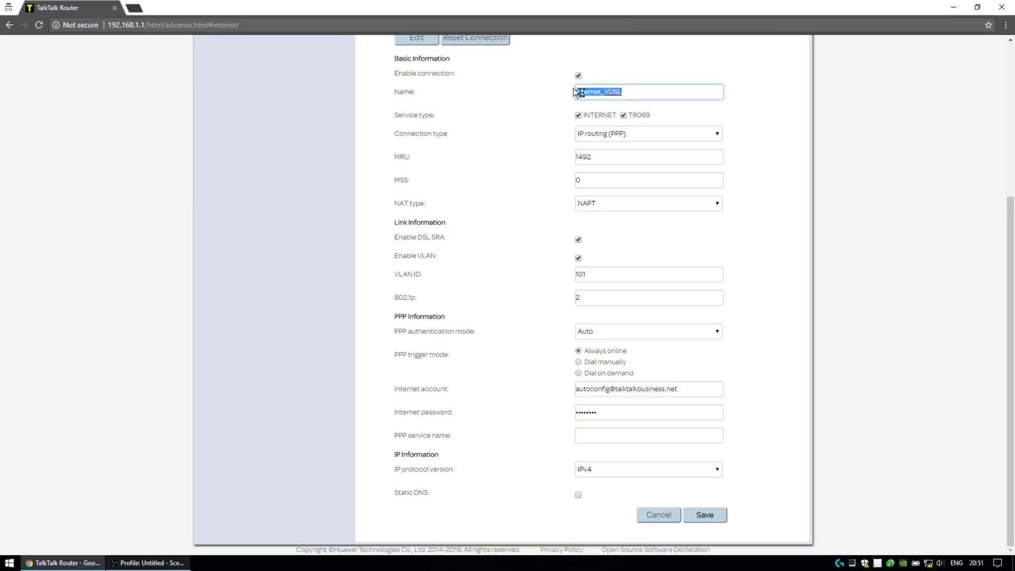
pyautogui.click(629, 92)
# Step: Toggle TR069 off and back on, then inspect the Internet account value
pyautogui.click(624, 116)
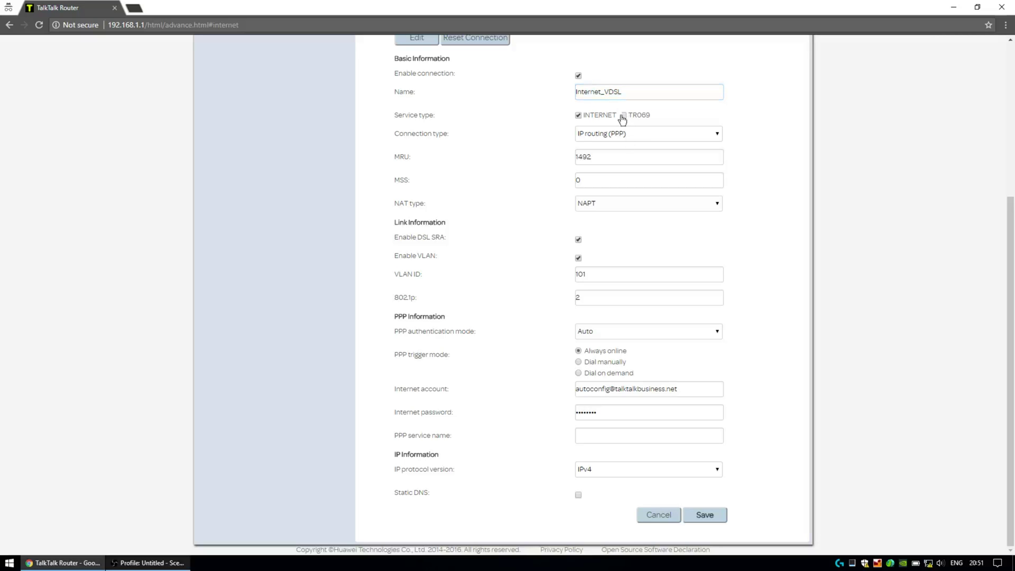
pyautogui.click(624, 116)
pyautogui.doubleClick(666, 388)
pyautogui.click(623, 389)
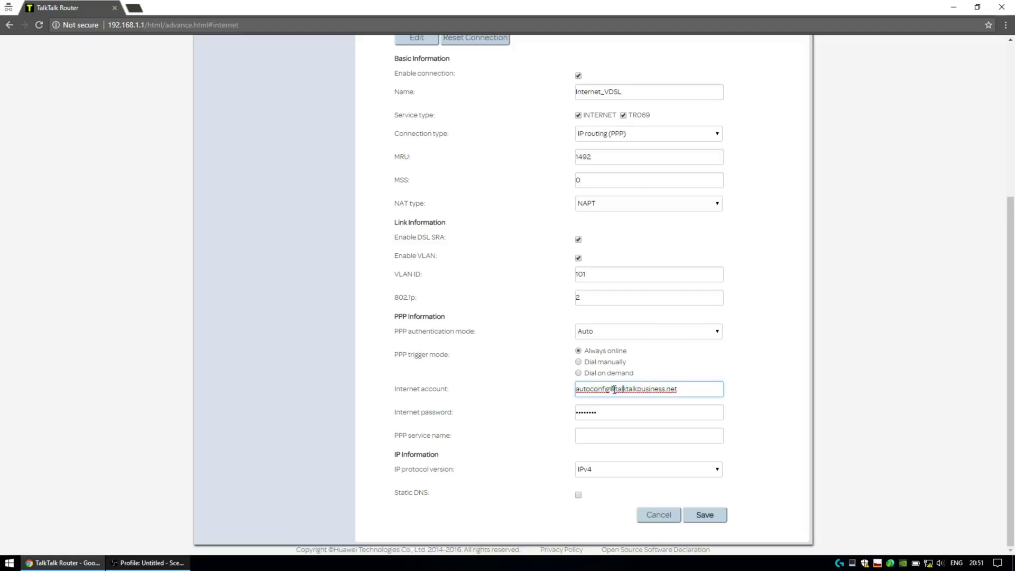
pyautogui.moveTo(608, 389); pyautogui.dragTo(575, 389)
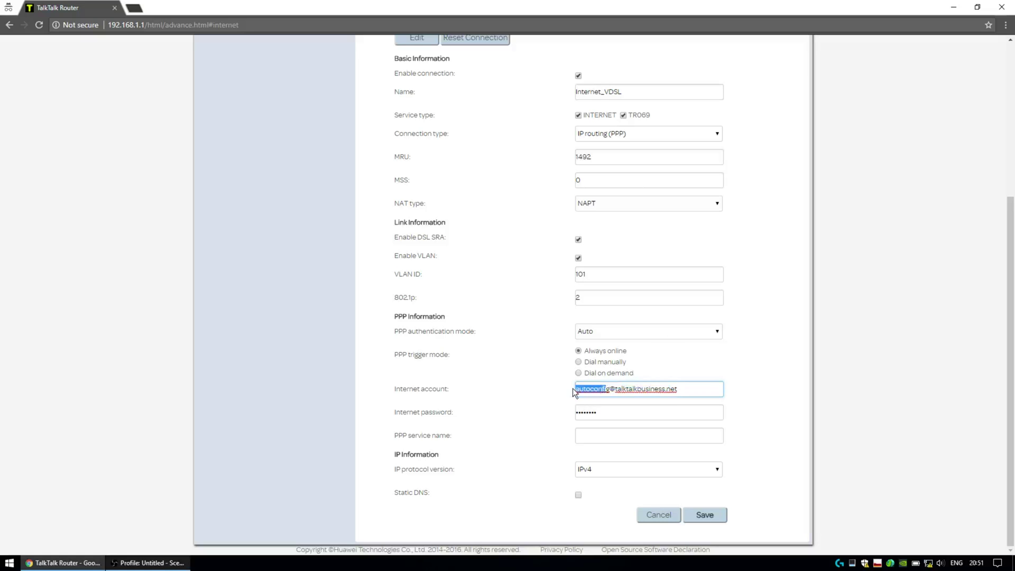
pyautogui.click(612, 389)
pyautogui.hotkey('shift', 'Home')
pyautogui.click(621, 471)
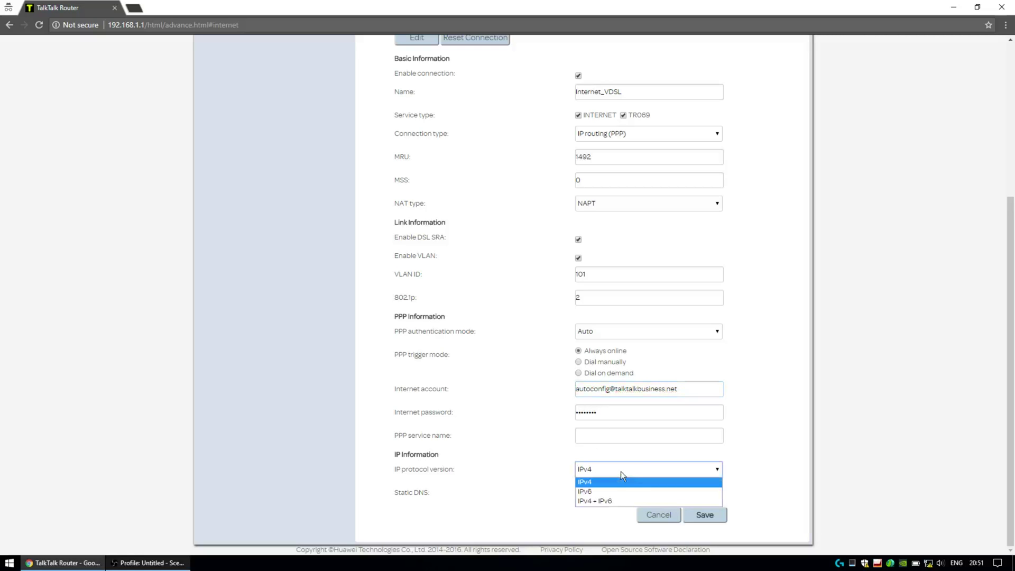
pyautogui.click(612, 502)
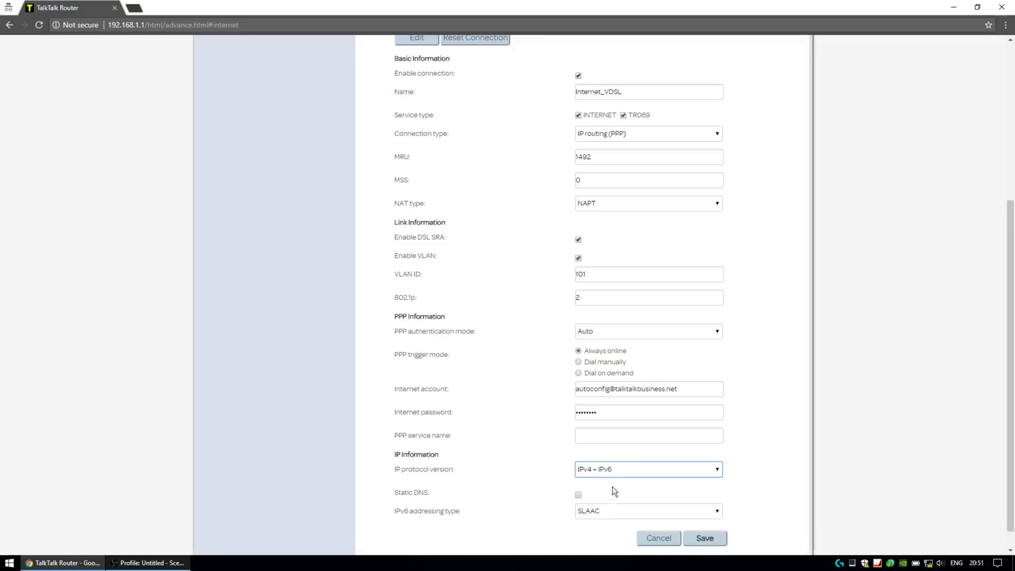
pyautogui.click(626, 470)
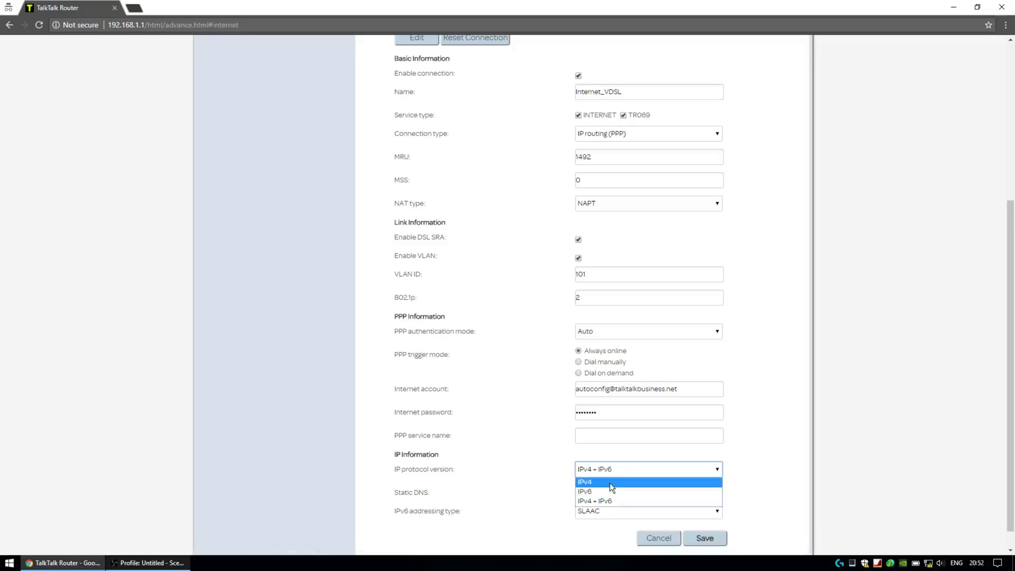
pyautogui.click(610, 482)
pyautogui.click(664, 471)
pyautogui.click(762, 480)
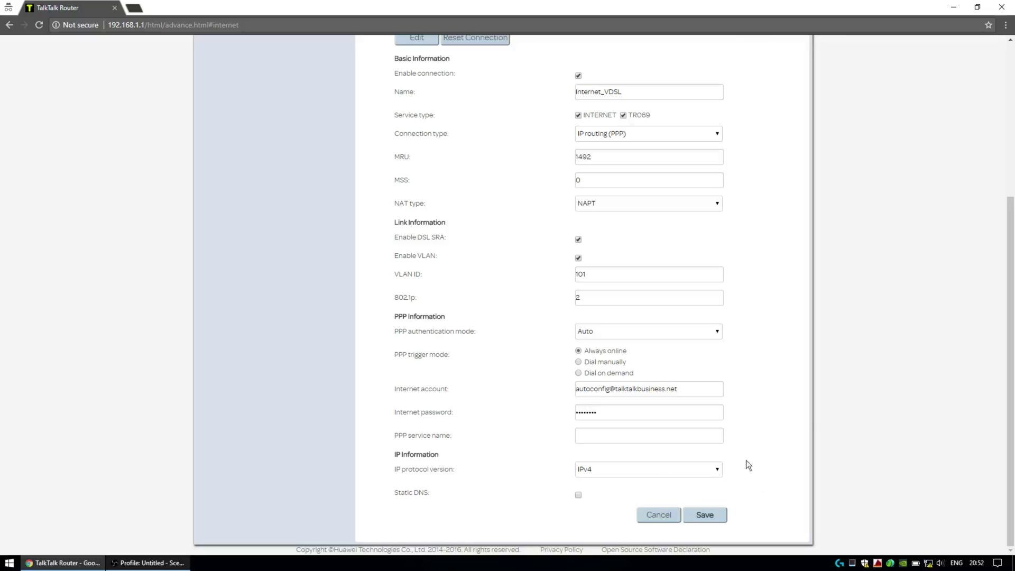
pyautogui.scroll(4, 816, 407)
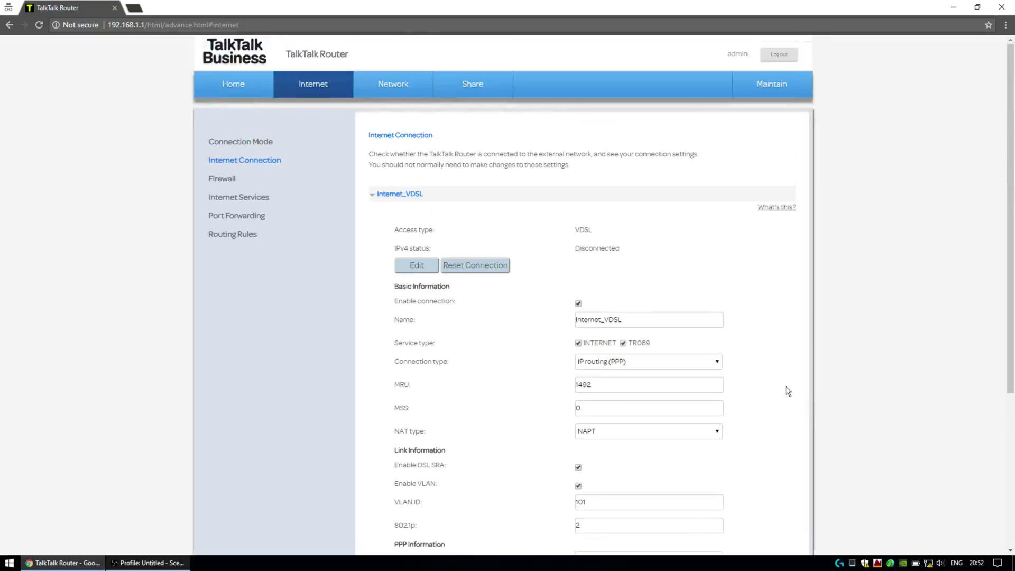
pyautogui.scroll(-5, 459, 227)
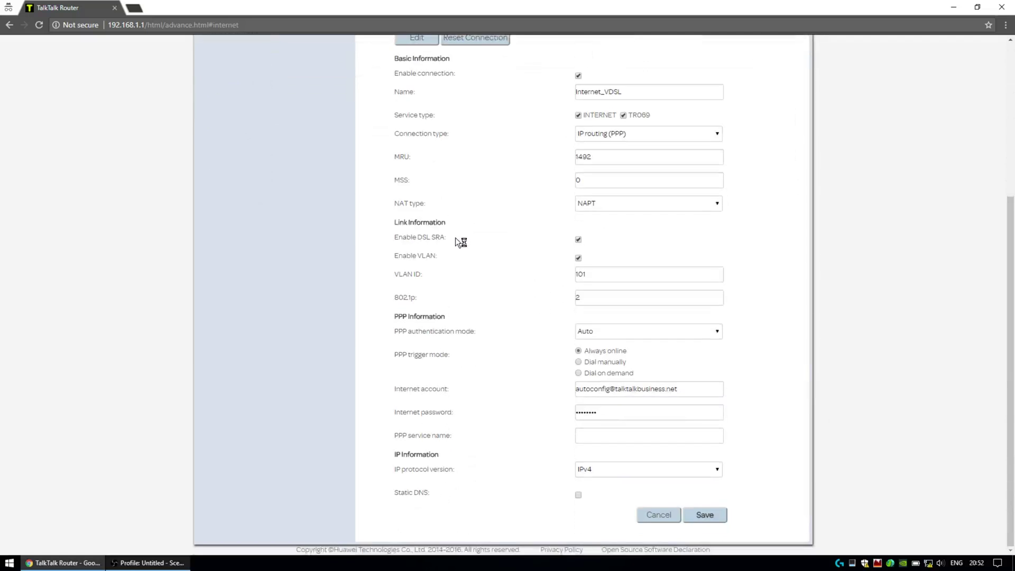
pyautogui.scroll(5, 455, 237)
# Step: Open Firewall settings and review the ACL rules, including SAMBA LAN and ICMP LAN
pyautogui.click(233, 179)
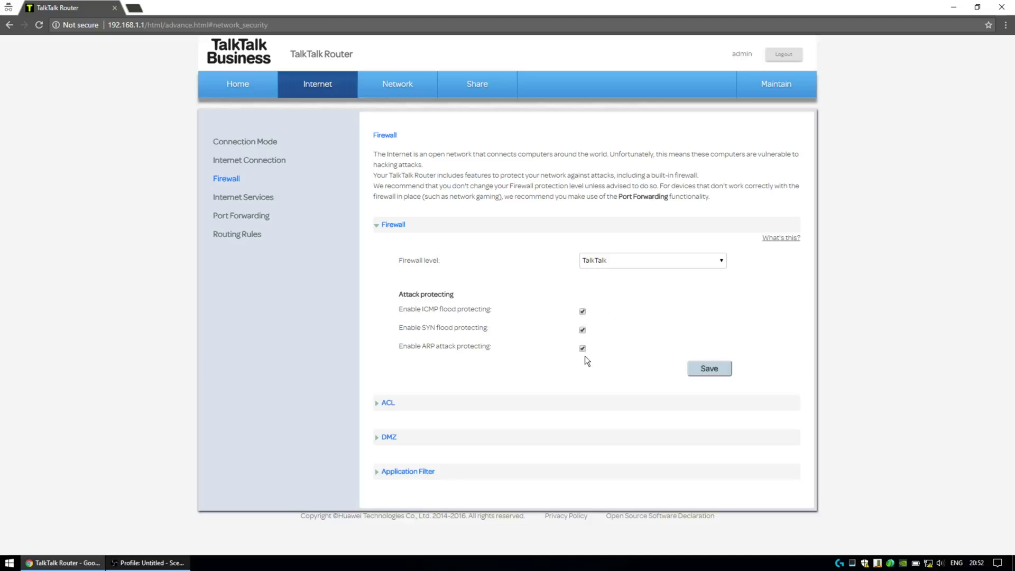
pyautogui.click(398, 403)
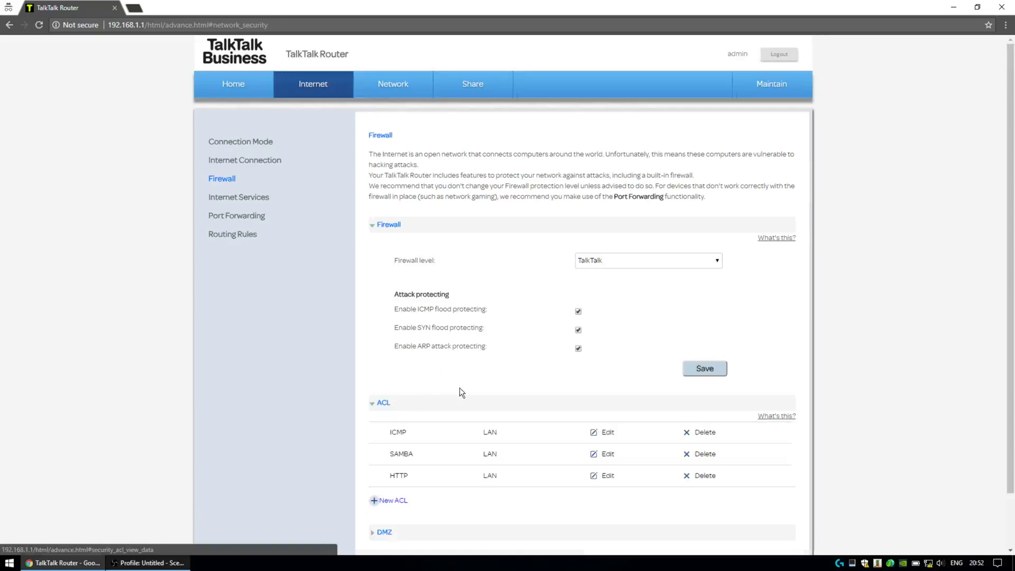
pyautogui.scroll(-2, 460, 389)
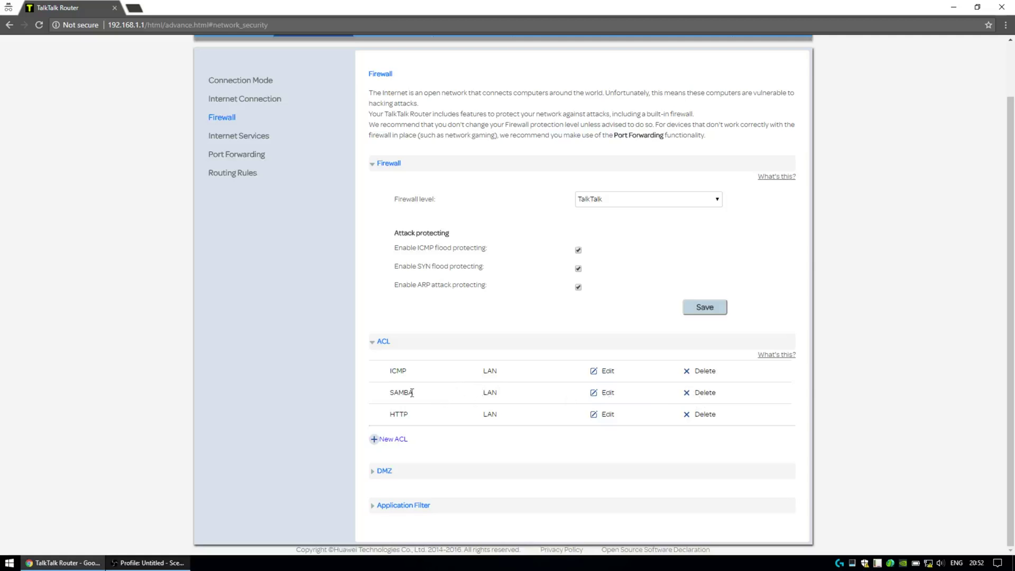
pyautogui.moveTo(394, 392); pyautogui.dragTo(530, 398)
pyautogui.moveTo(398, 371); pyautogui.dragTo(500, 373)
# Step: Add and save a new ICMP access rule with WAN access direction
pyautogui.click(377, 441)
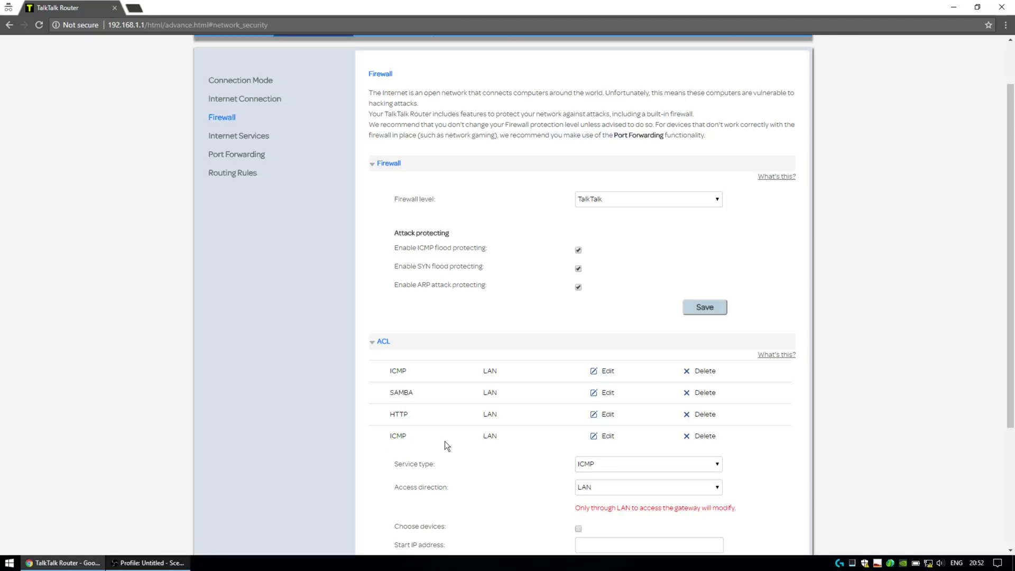
pyautogui.scroll(-2, 445, 441)
pyautogui.click(598, 360)
pyautogui.click(599, 361)
pyautogui.click(607, 376)
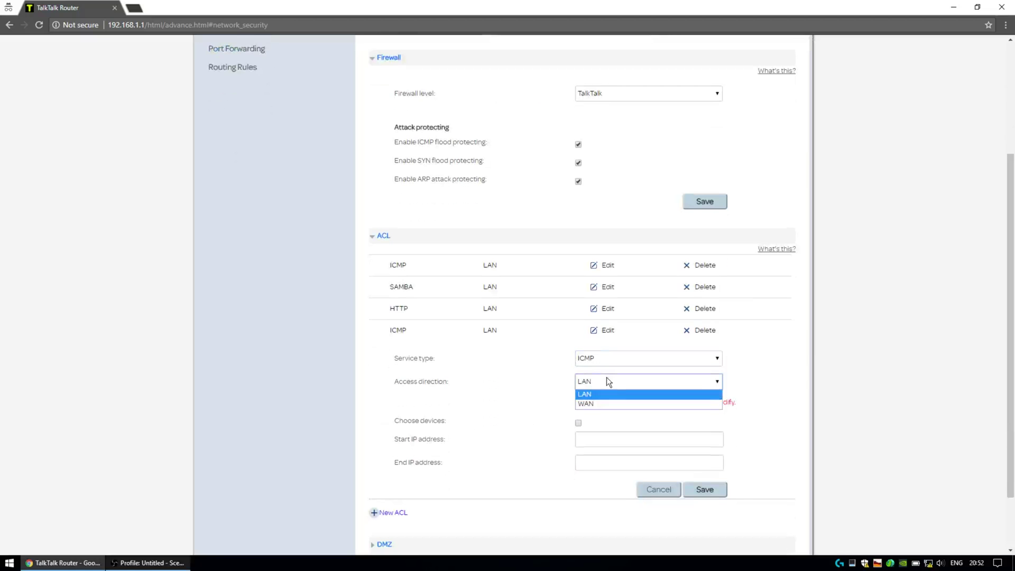
pyautogui.click(595, 404)
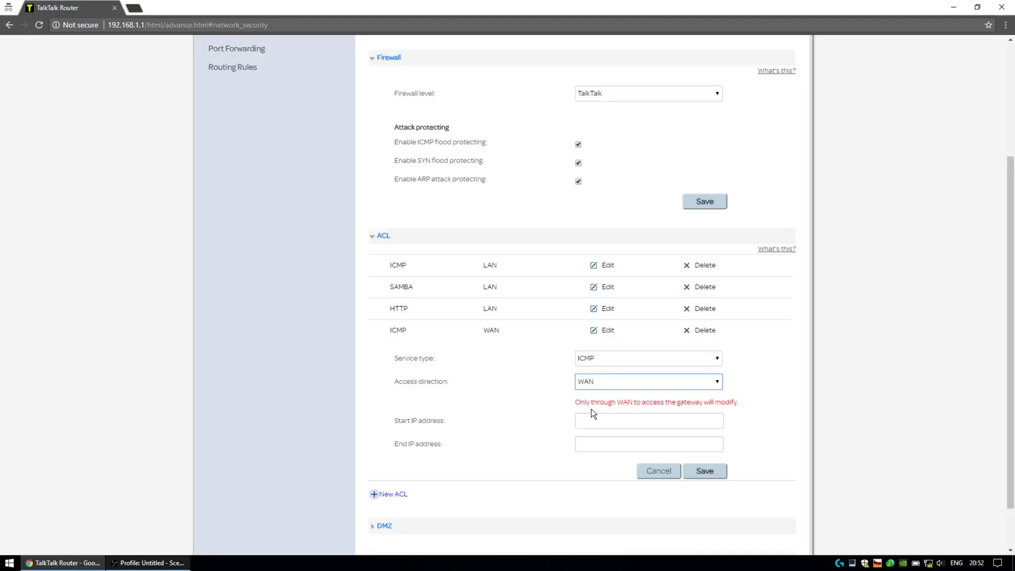
pyautogui.click(693, 470)
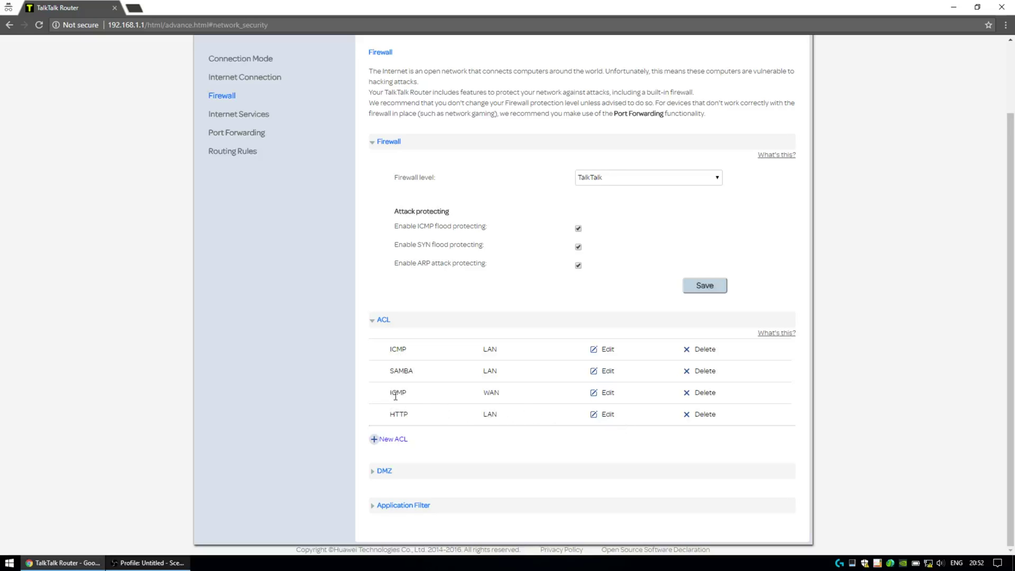
pyautogui.moveTo(430, 393); pyautogui.dragTo(534, 389)
# Step: Expand the DMZ and Application Filter sections of the Firewall page
pyautogui.click(384, 471)
pyautogui.scroll(-2, 388, 474)
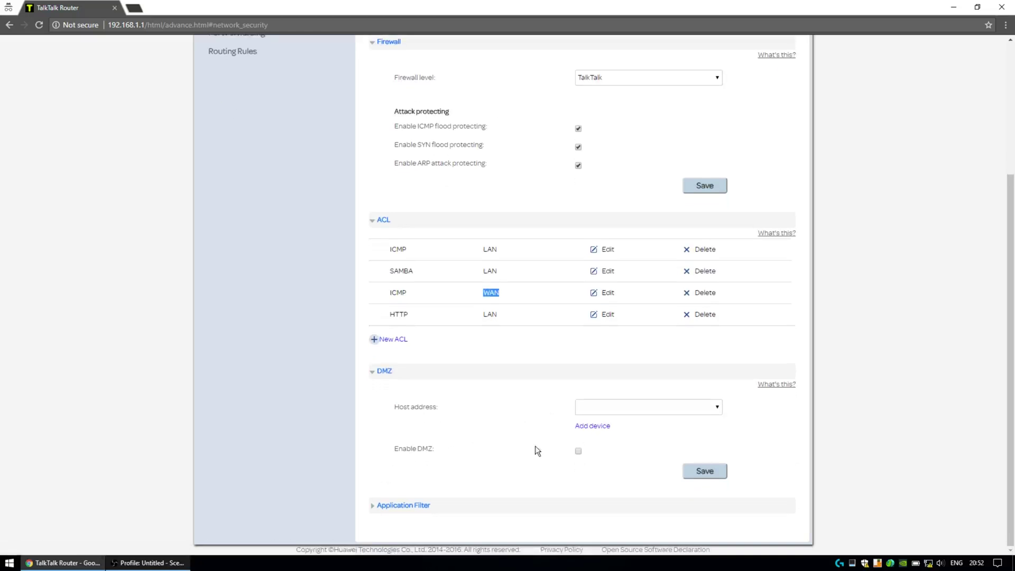
pyautogui.click(405, 505)
pyautogui.scroll(-1, 468, 473)
pyautogui.scroll(4, 471, 475)
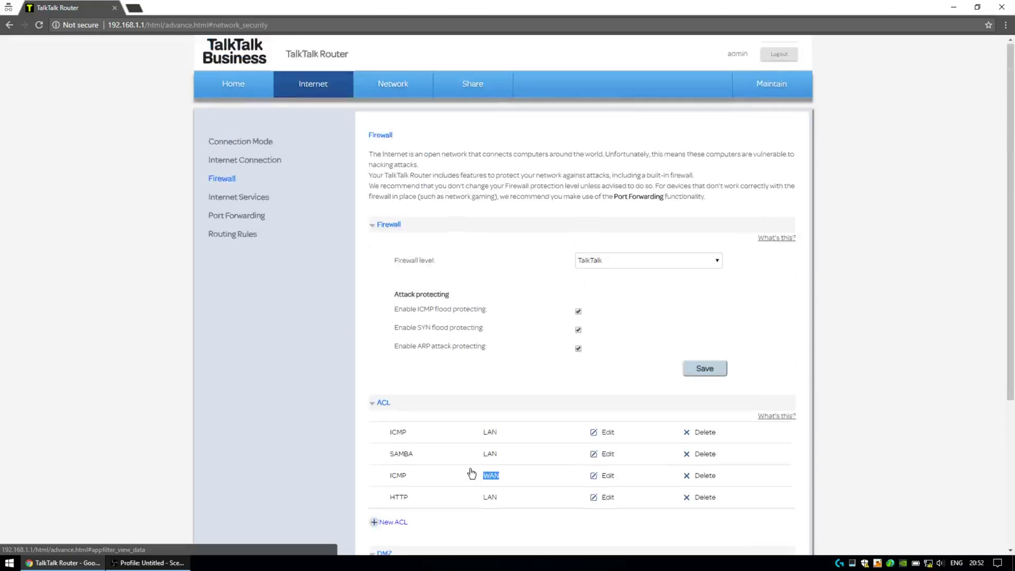
pyautogui.scroll(-4, 471, 473)
# Step: Start a new application filter, begin a custom port application, then cancel and close the list
pyautogui.click(422, 508)
pyautogui.scroll(-2, 460, 485)
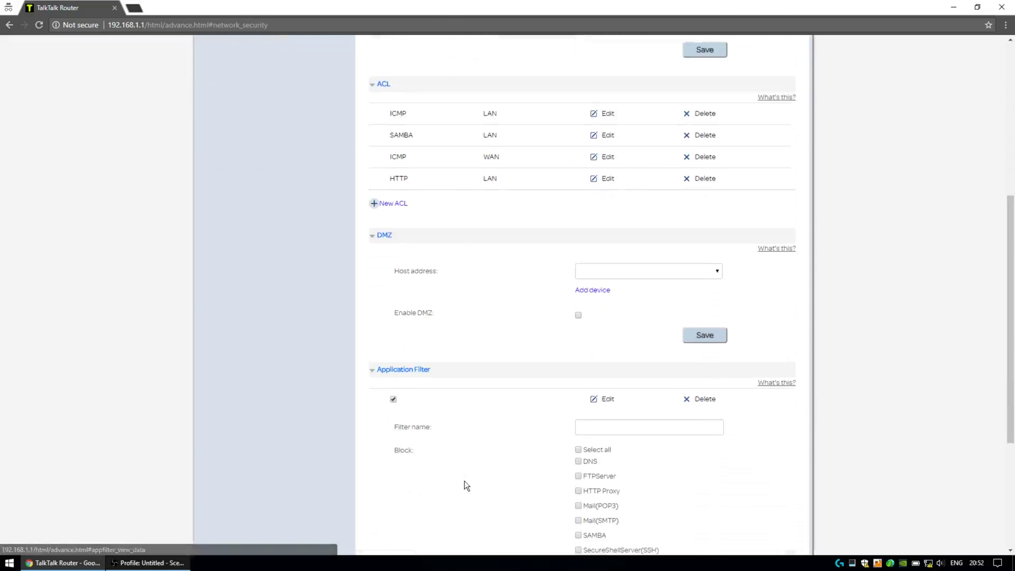
pyautogui.scroll(-4, 465, 481)
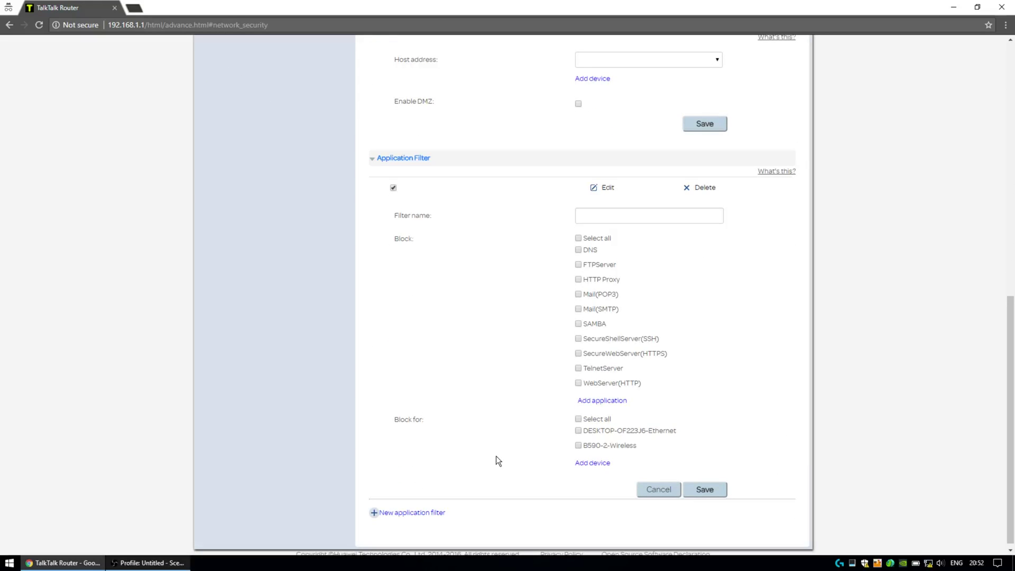
pyautogui.click(599, 402)
pyautogui.moveTo(624, 289); pyautogui.dragTo(622, 338)
pyautogui.click(415, 341)
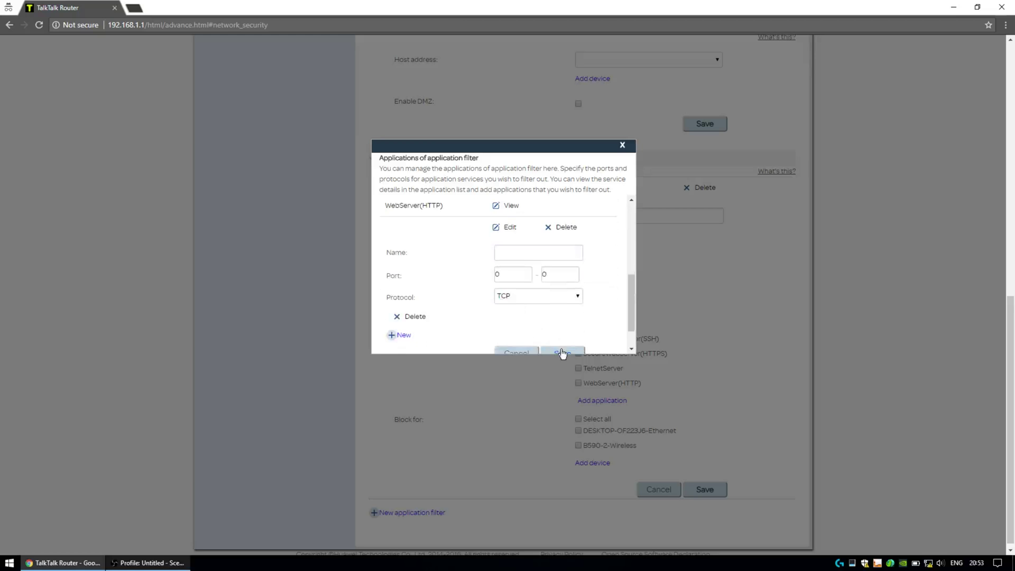
pyautogui.scroll(-2, 548, 344)
pyautogui.click(514, 316)
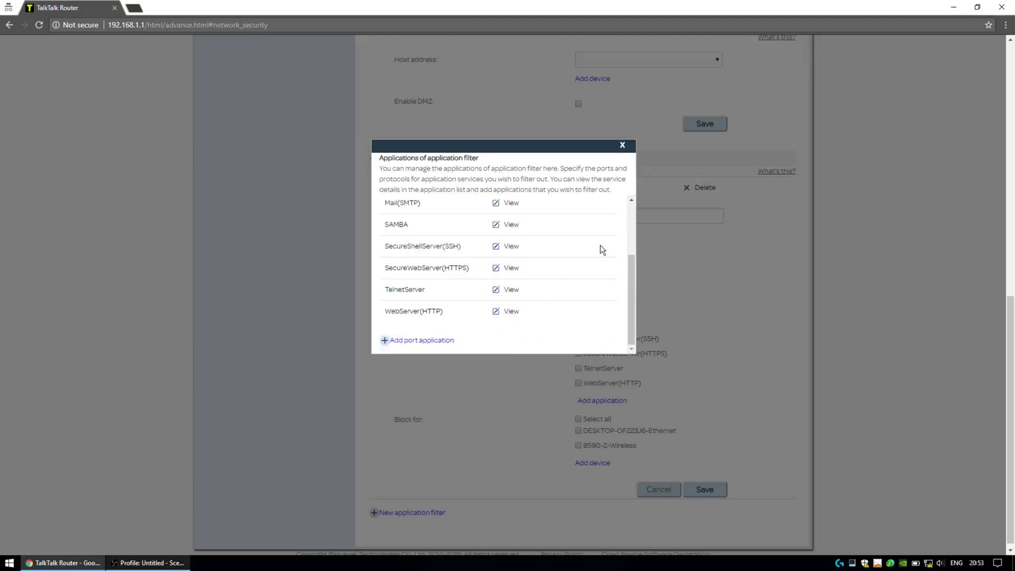
pyautogui.click(622, 145)
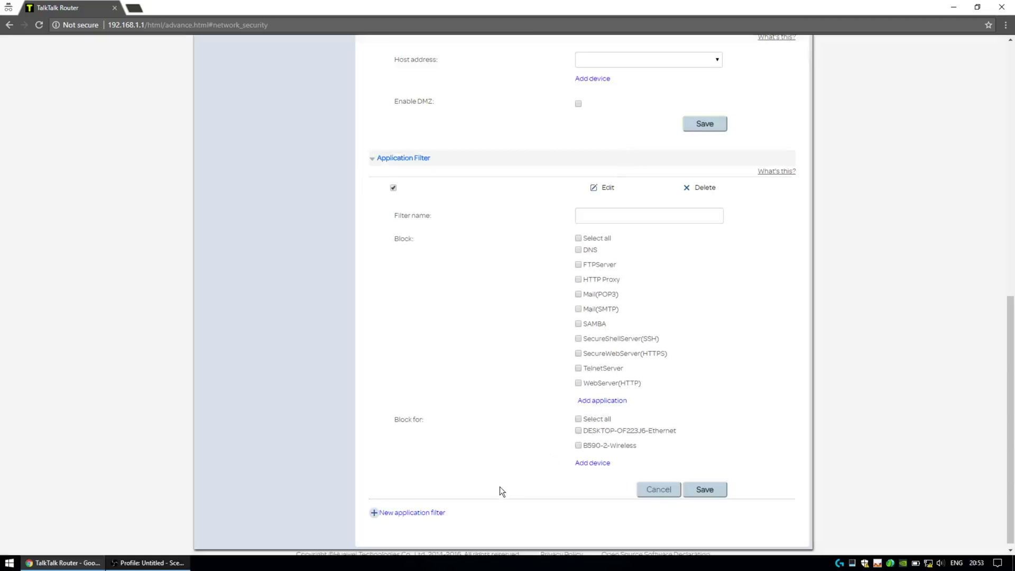
pyautogui.scroll(10, 491, 465)
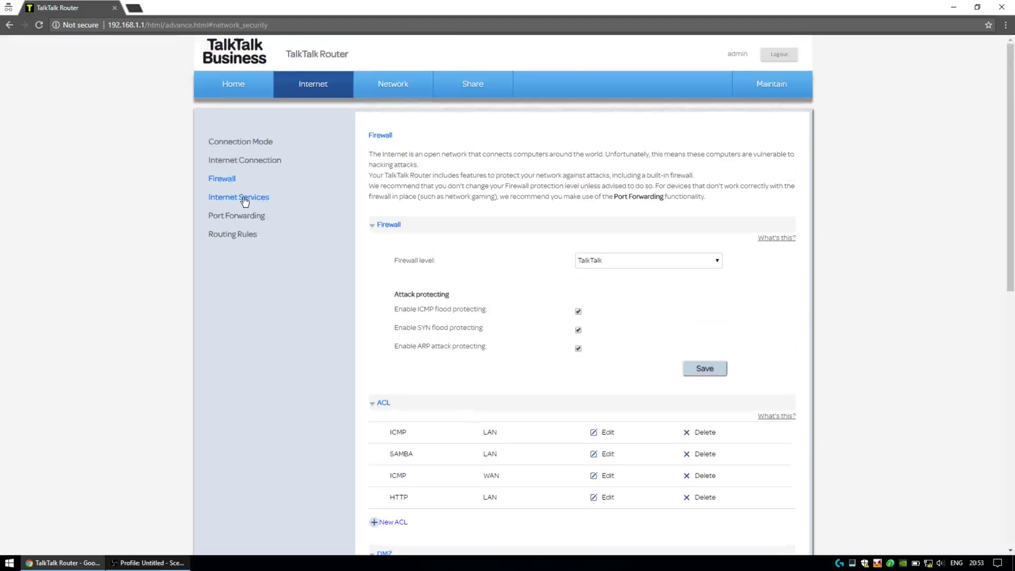
# Step: Enable Dynamic DNS in Internet Services with provider Other and protocol GNUDip.http
pyautogui.click(245, 198)
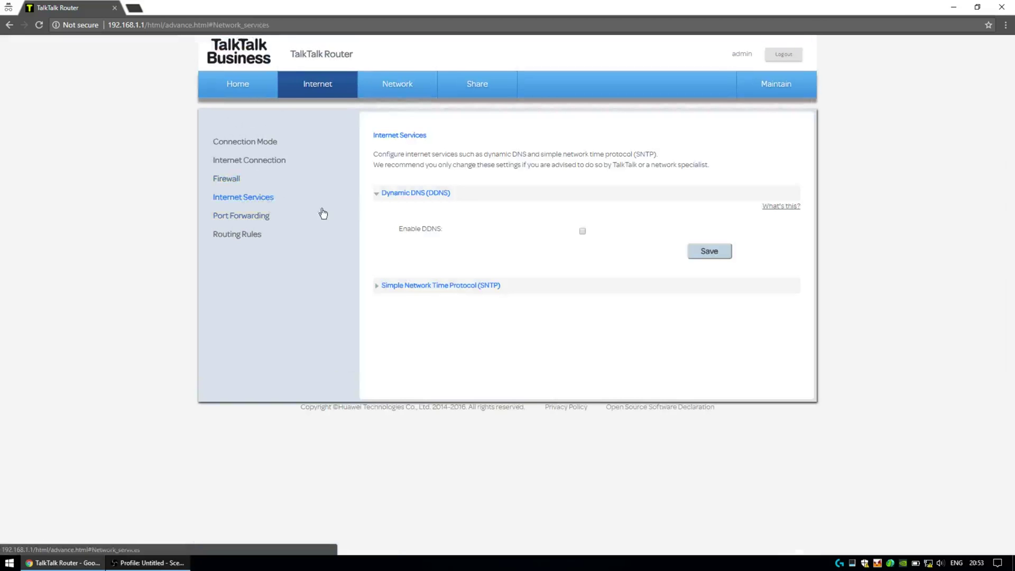
pyautogui.click(582, 231)
pyautogui.click(636, 267)
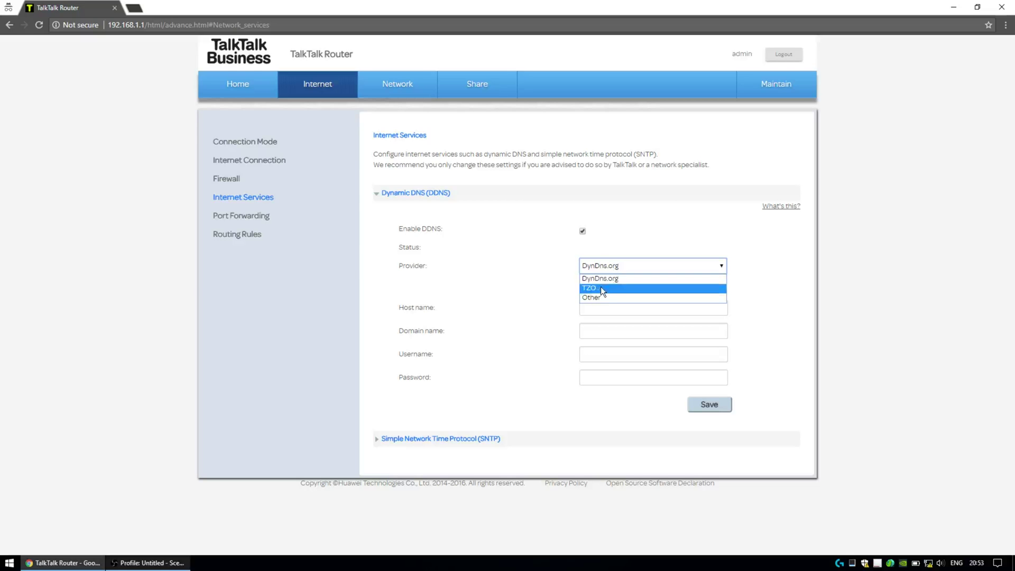
pyautogui.click(604, 296)
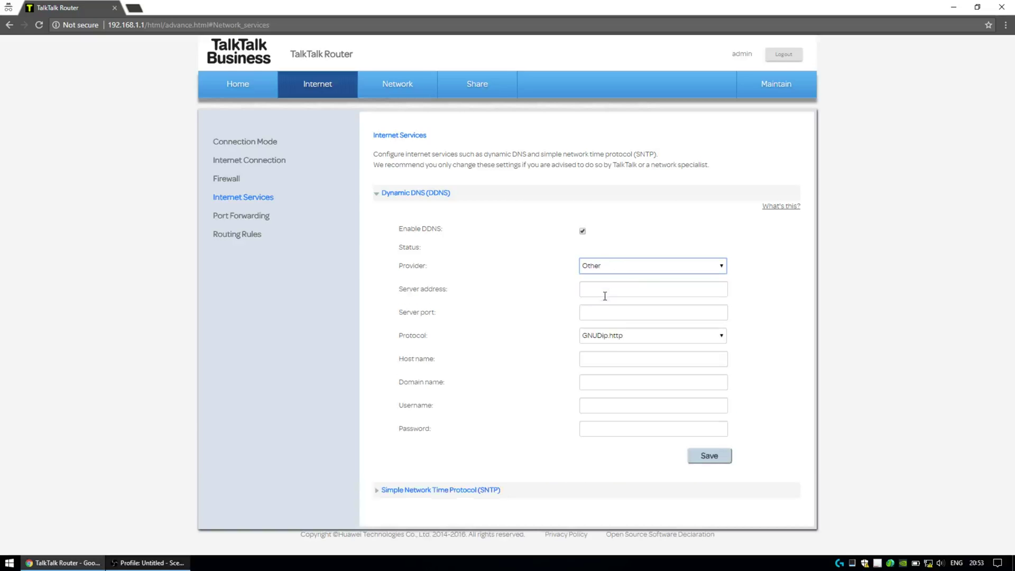
pyautogui.click(611, 338)
pyautogui.click(624, 335)
pyautogui.click(608, 270)
pyautogui.click(607, 297)
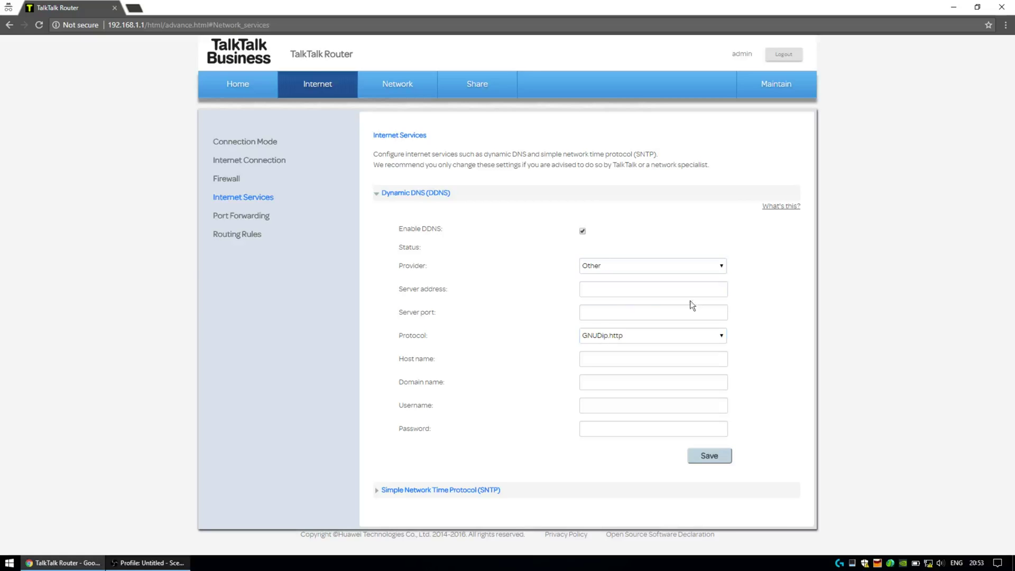
pyautogui.click(640, 291)
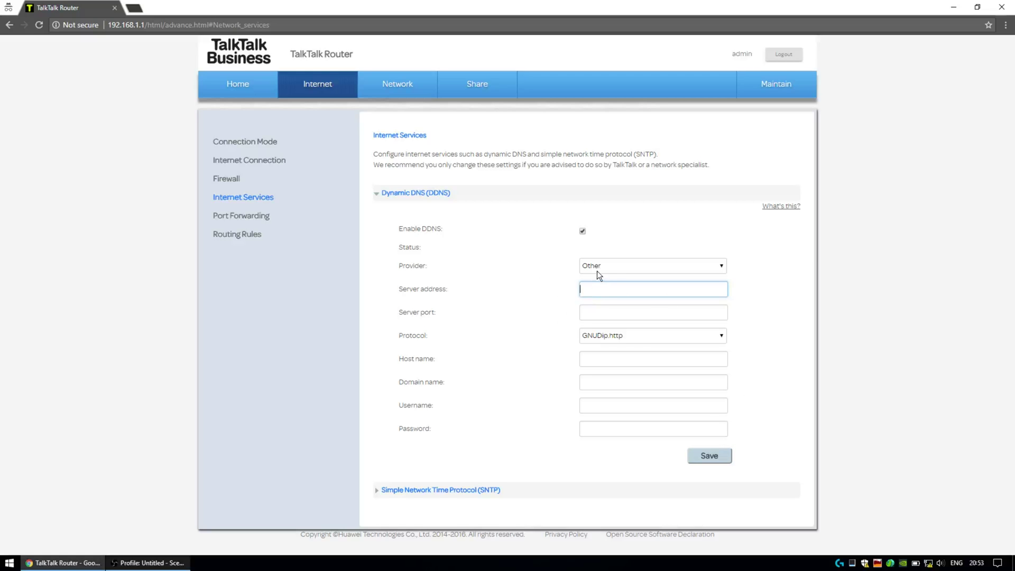
pyautogui.click(624, 264)
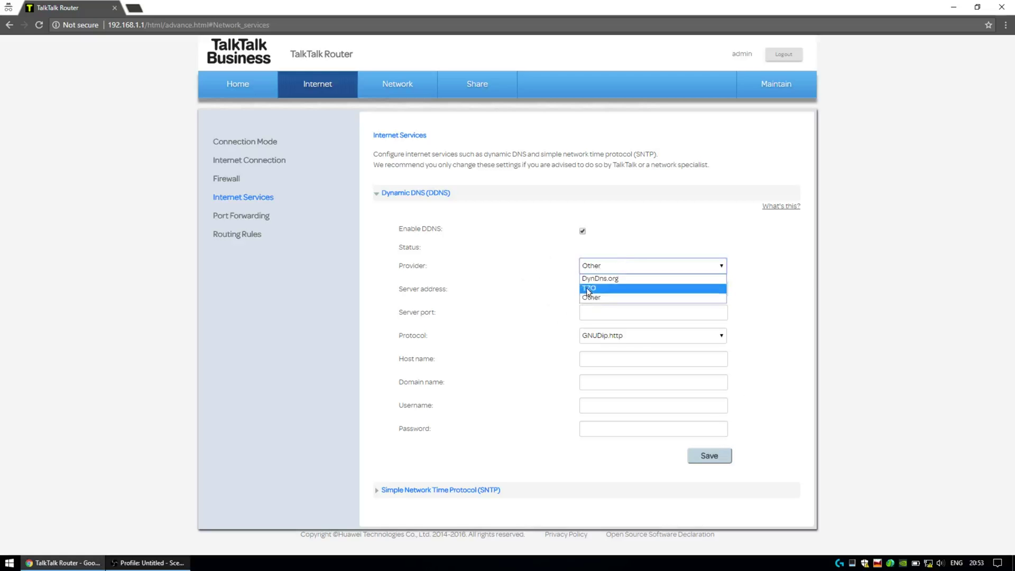
pyautogui.click(506, 455)
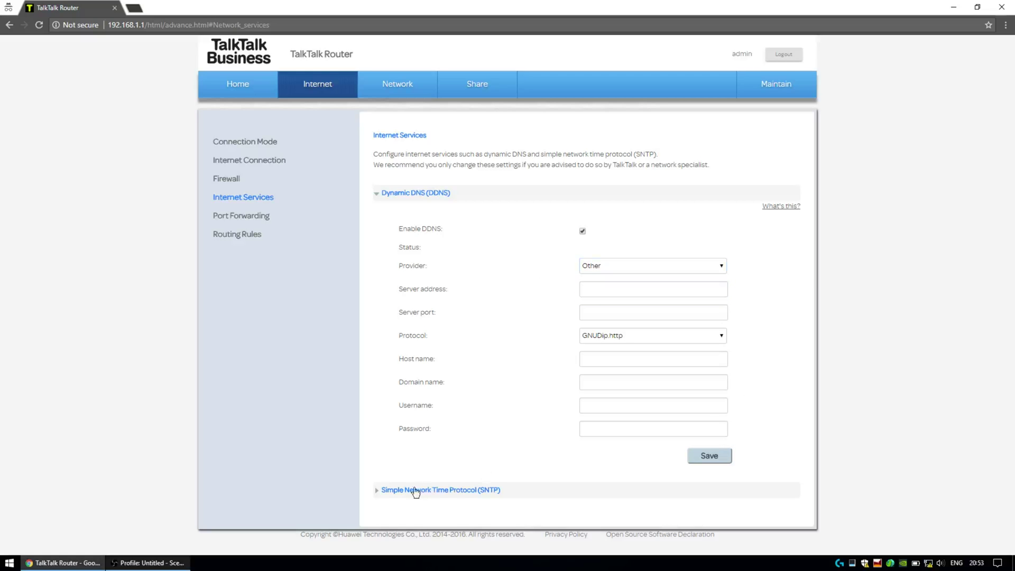
# Step: Expand the SNTP section and check its synchronization failed status
pyautogui.click(377, 490)
pyautogui.scroll(-5, 468, 453)
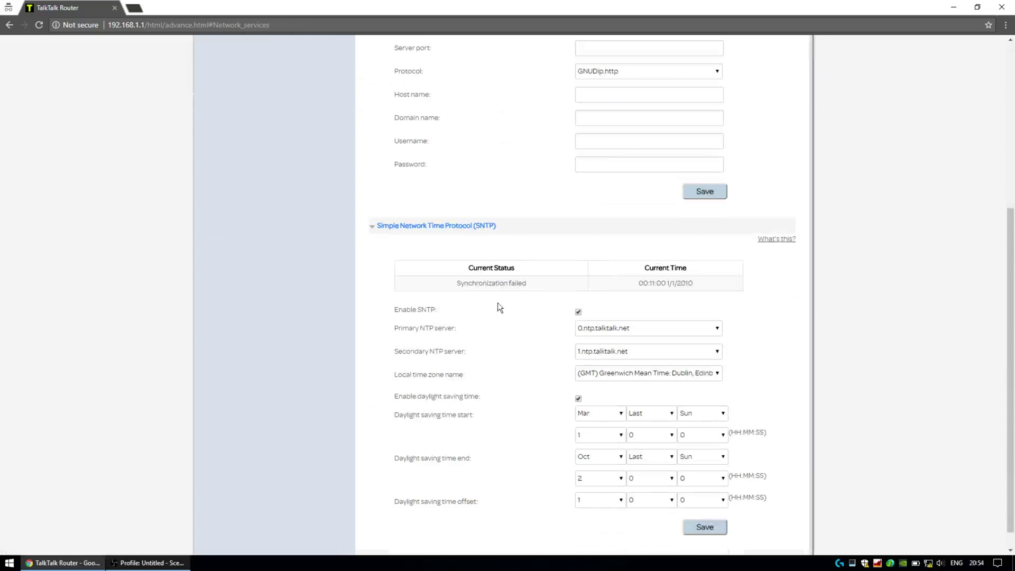
pyautogui.scroll(-1, 500, 304)
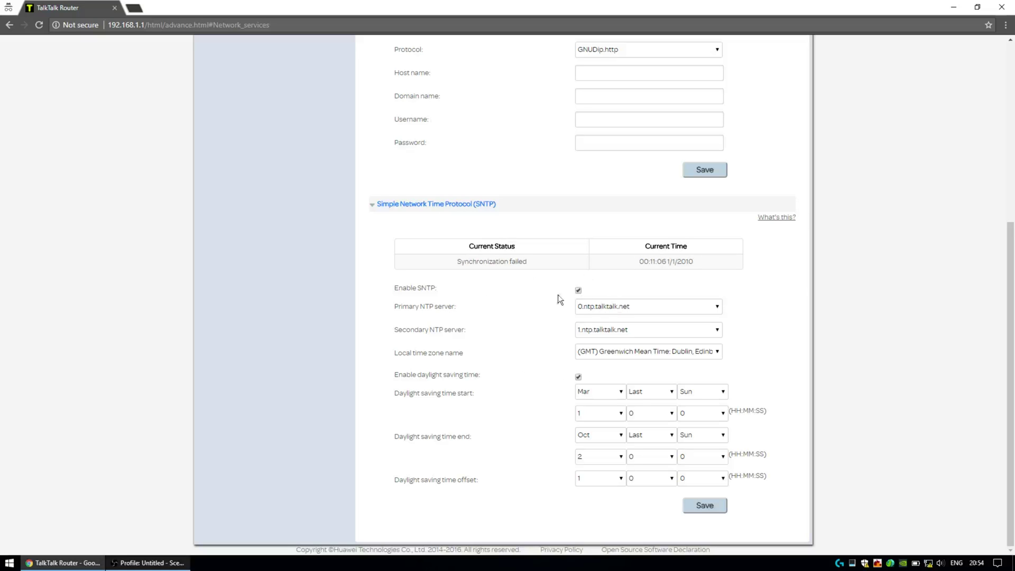
pyautogui.moveTo(682, 258); pyautogui.dragTo(487, 262)
pyautogui.moveTo(479, 262); pyautogui.dragTo(655, 261)
pyautogui.scroll(6, 476, 333)
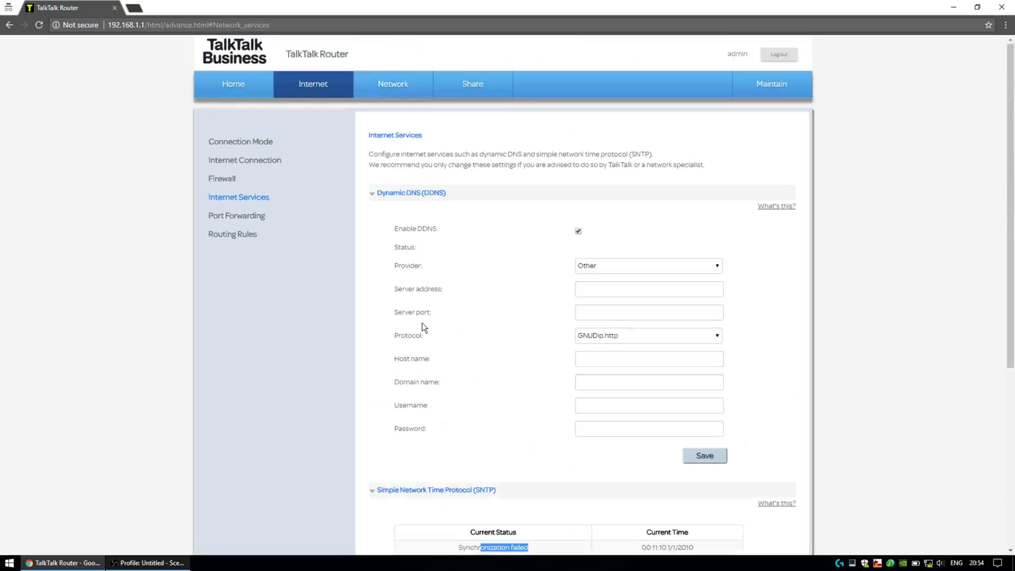
pyautogui.click(244, 221)
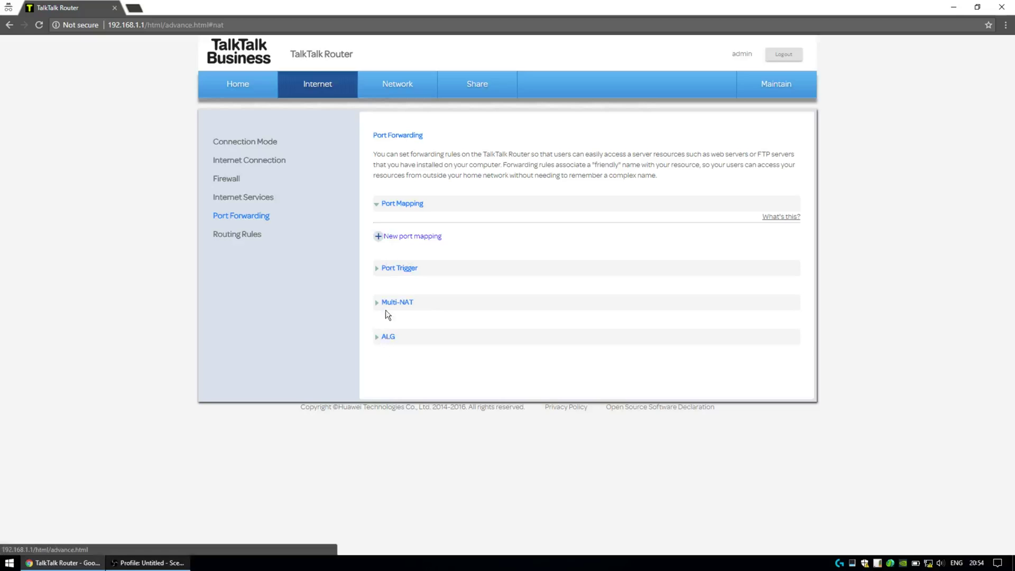
# Step: Start a new port mapping named 'TF2 Server' and browse its application list
pyautogui.click(404, 237)
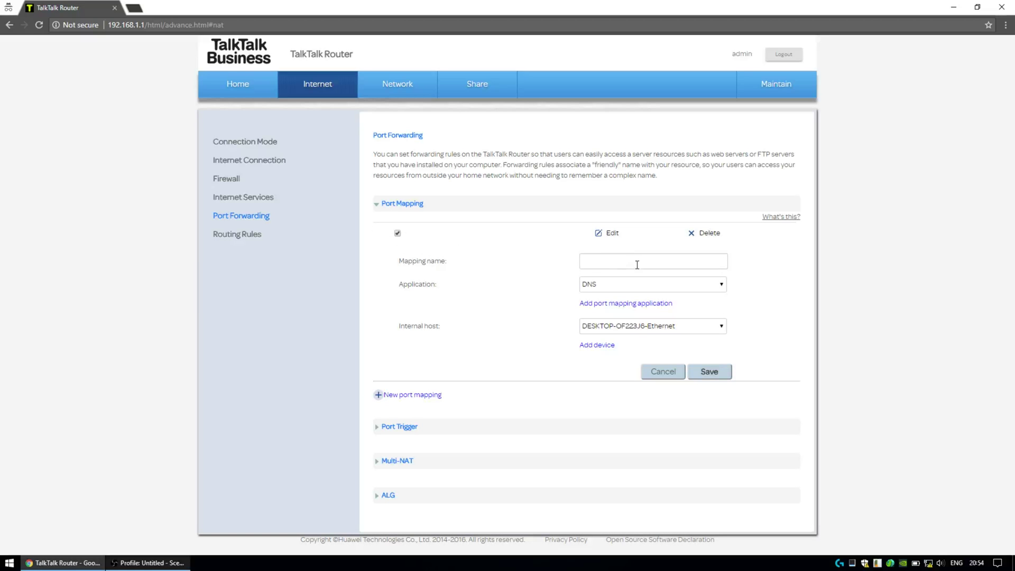
pyautogui.click(621, 264)
pyautogui.write('TF2 Server')
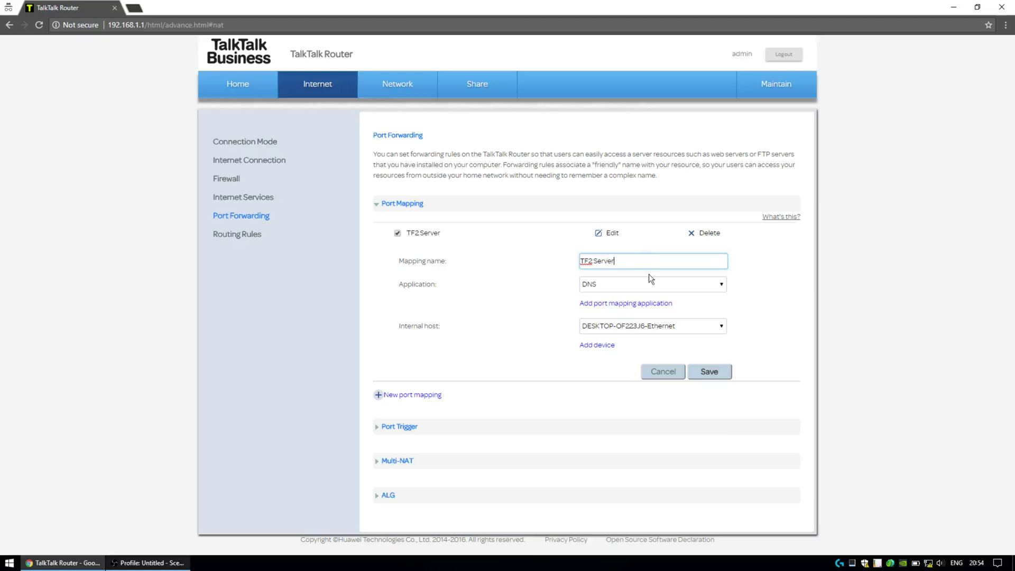
pyautogui.click(671, 285)
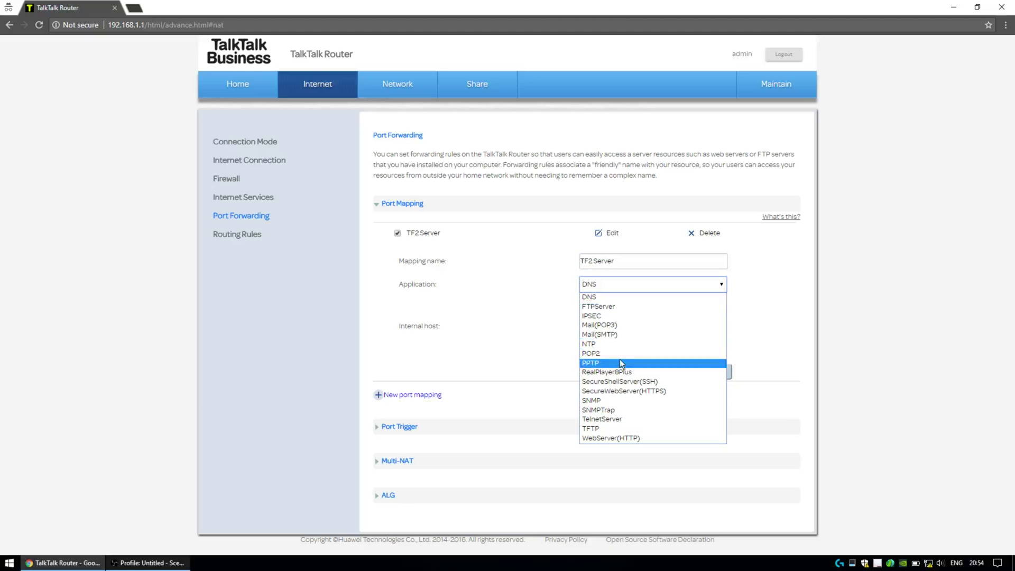
pyautogui.click(770, 312)
# Step: Begin a custom port application named 'TF Ports' with external port 27100
pyautogui.click(618, 304)
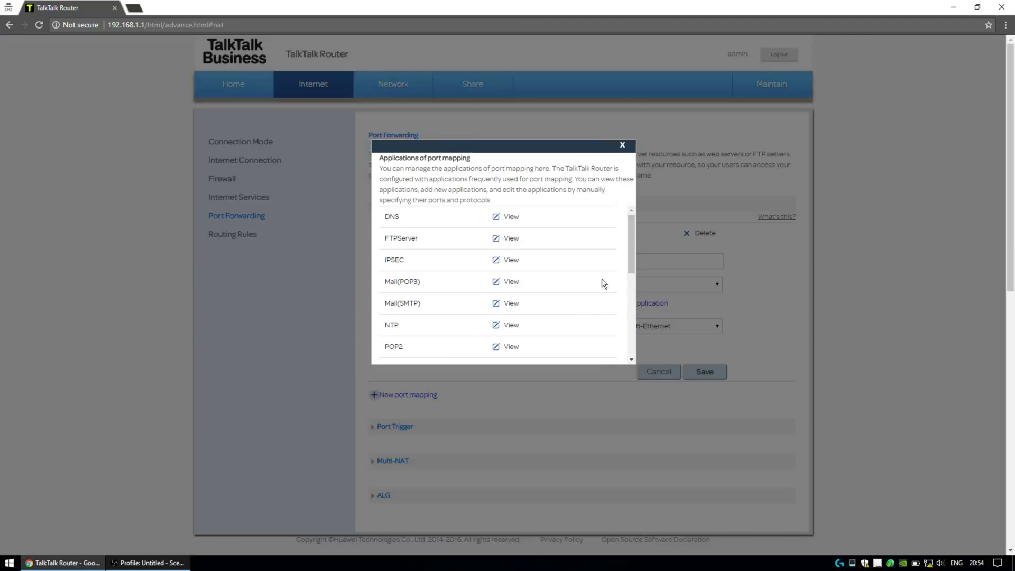
pyautogui.scroll(-5, 581, 296)
pyautogui.scroll(-4, 471, 360)
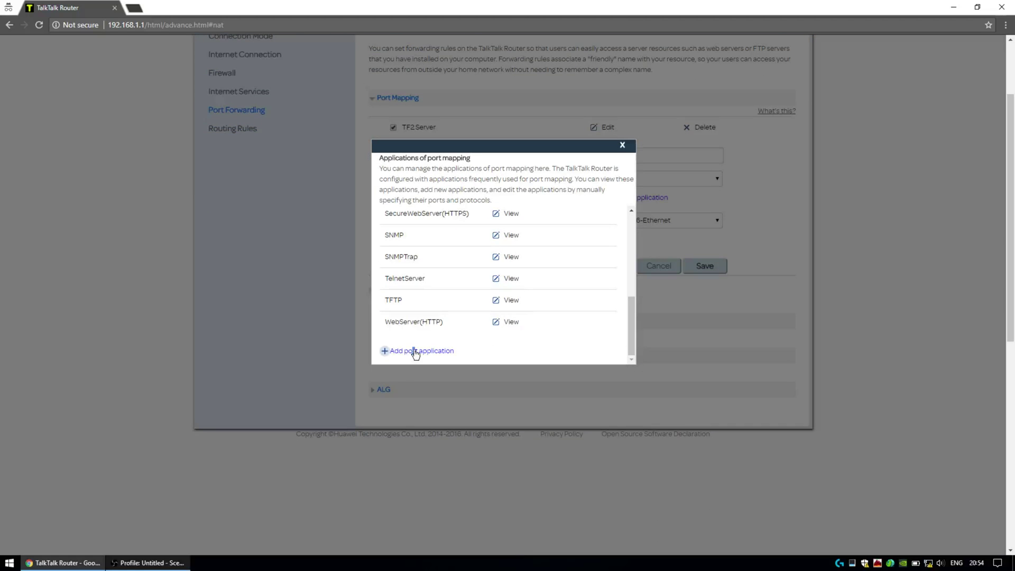
pyautogui.click(413, 351)
pyautogui.scroll(1, 523, 296)
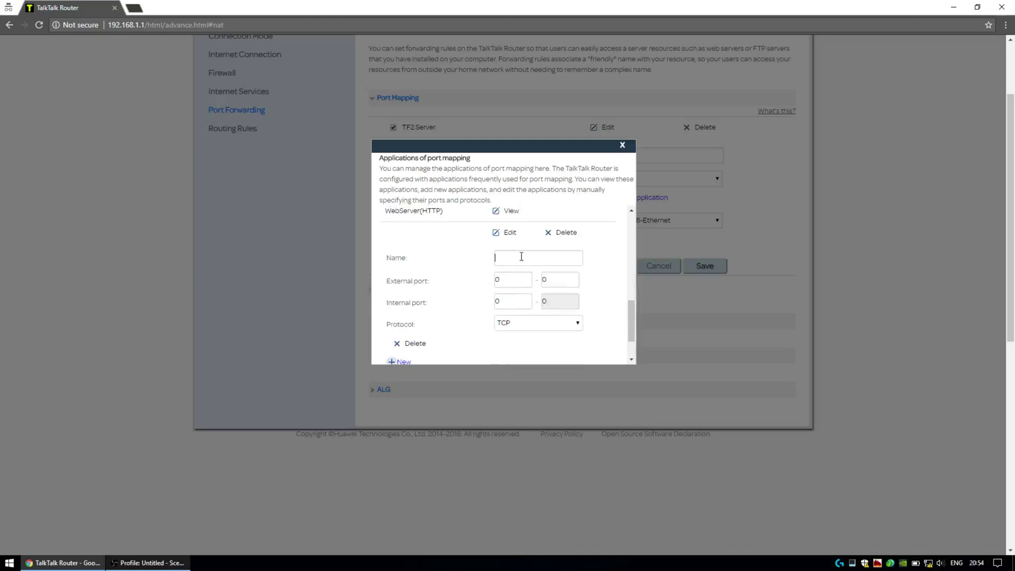
pyautogui.click(521, 257)
pyautogui.write('TF Ports')
pyautogui.press('Tab')
pyautogui.press('Tab')
pyautogui.write('27100')
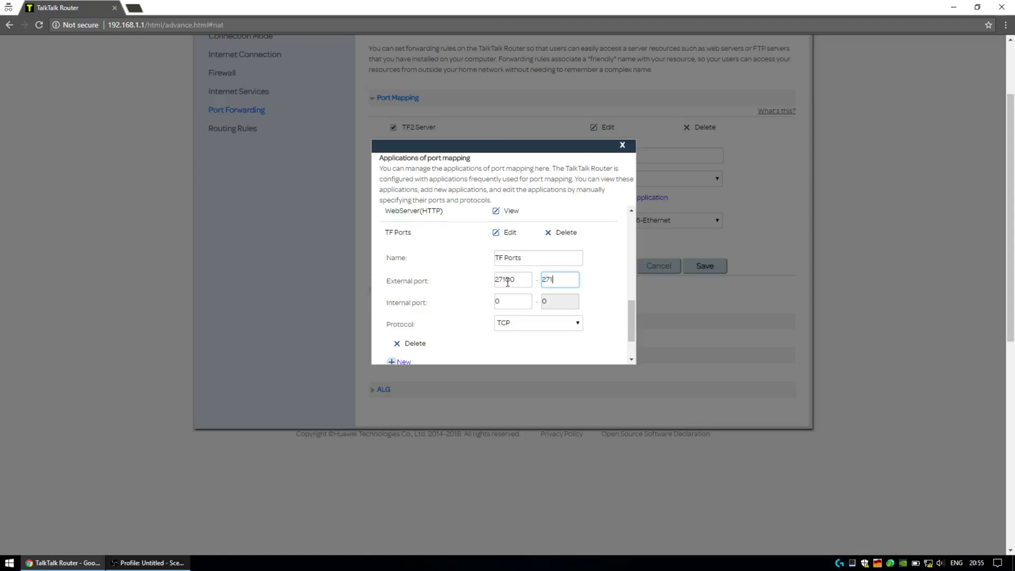
# Step: Set TF Ports to UDP with internal port 27100, save it and close the dialog
pyautogui.click(514, 323)
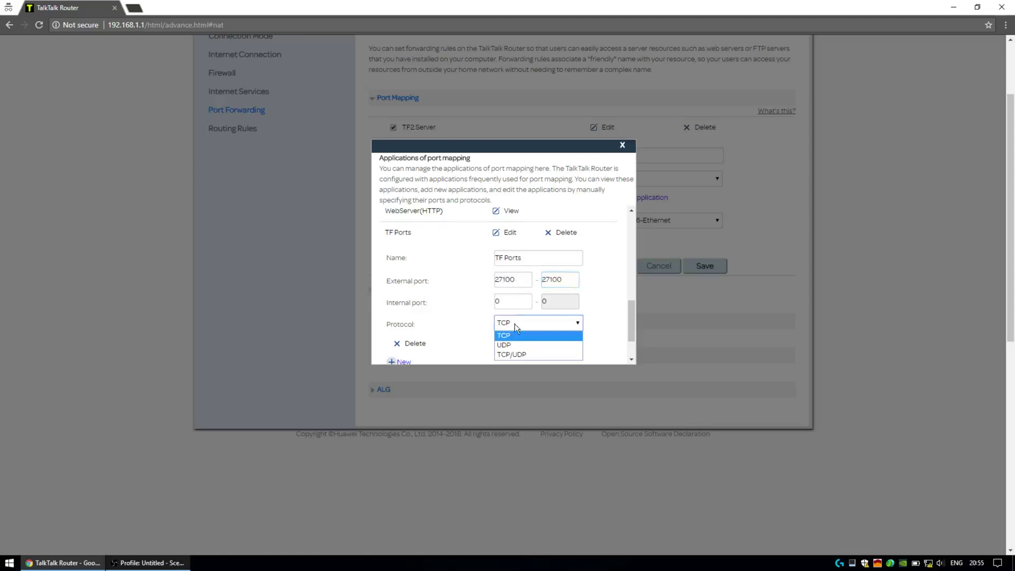
pyautogui.click(512, 344)
pyautogui.scroll(-1, 507, 299)
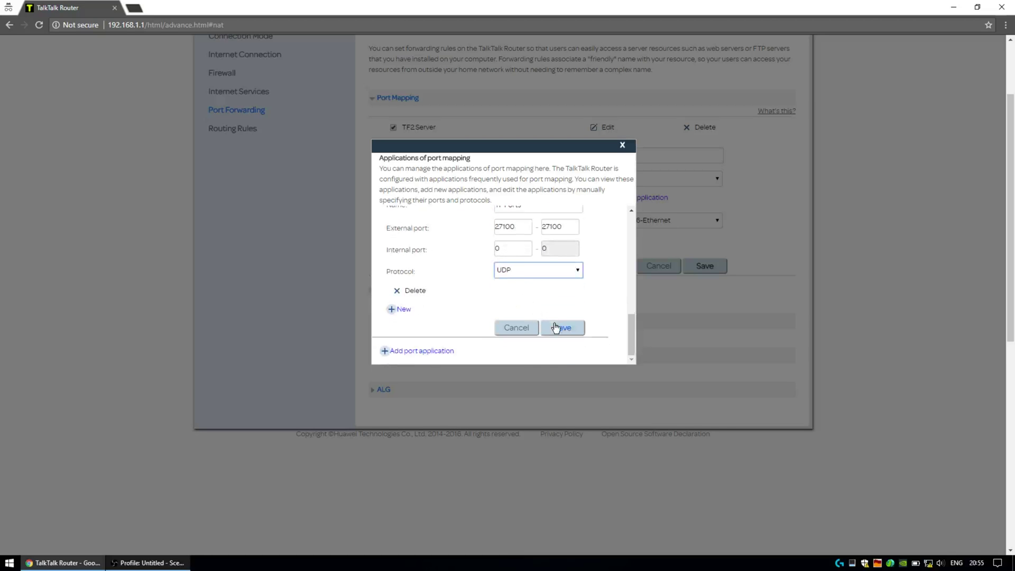
pyautogui.click(562, 328)
pyautogui.doubleClick(505, 248)
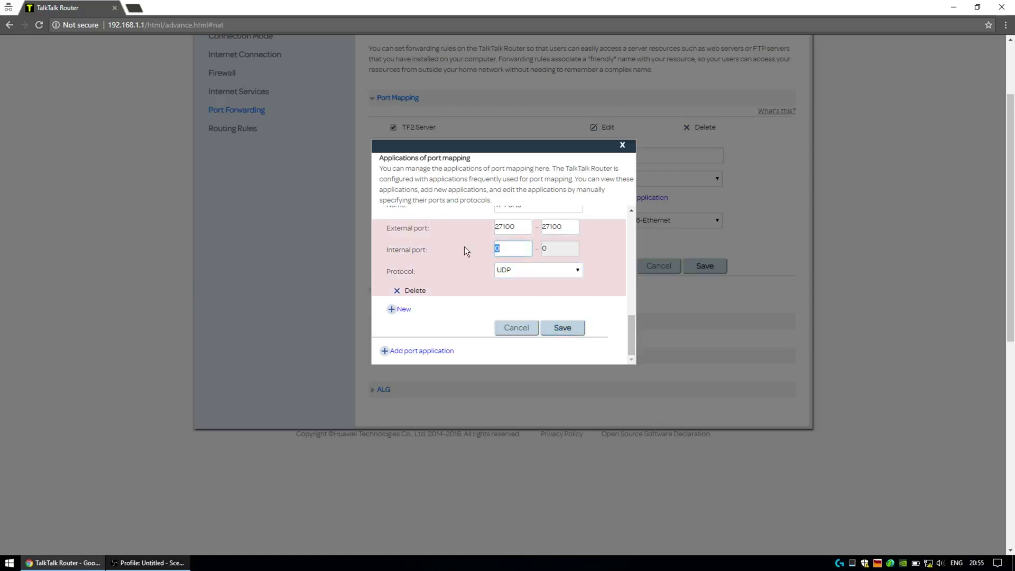
pyautogui.write('27100')
pyautogui.click(564, 329)
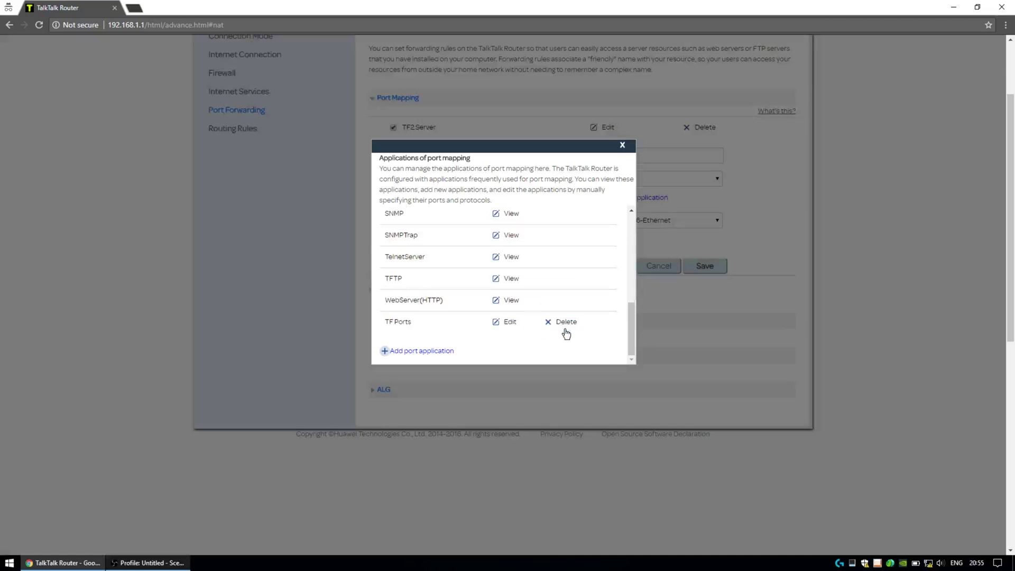
pyautogui.click(622, 145)
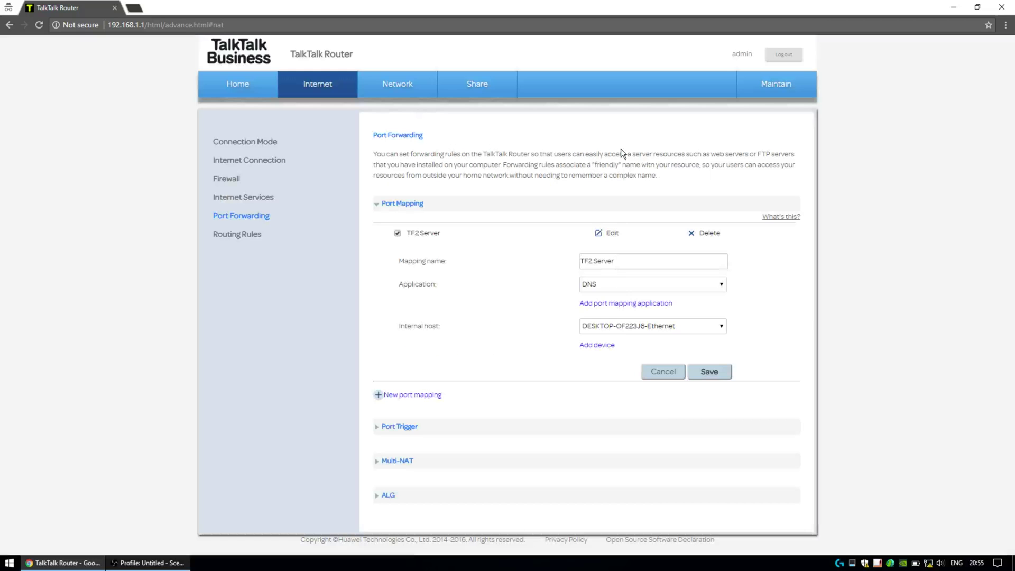
# Step: Set the TF2 Server mapping to the TF Ports application on host DESKTOP-OF223J6-Ethernet
pyautogui.click(619, 287)
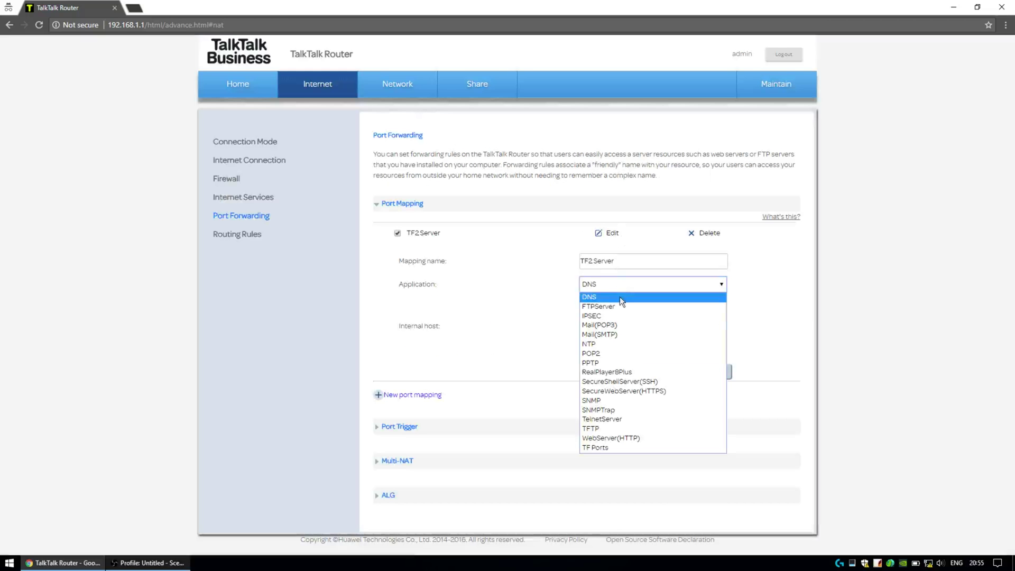
pyautogui.click(610, 447)
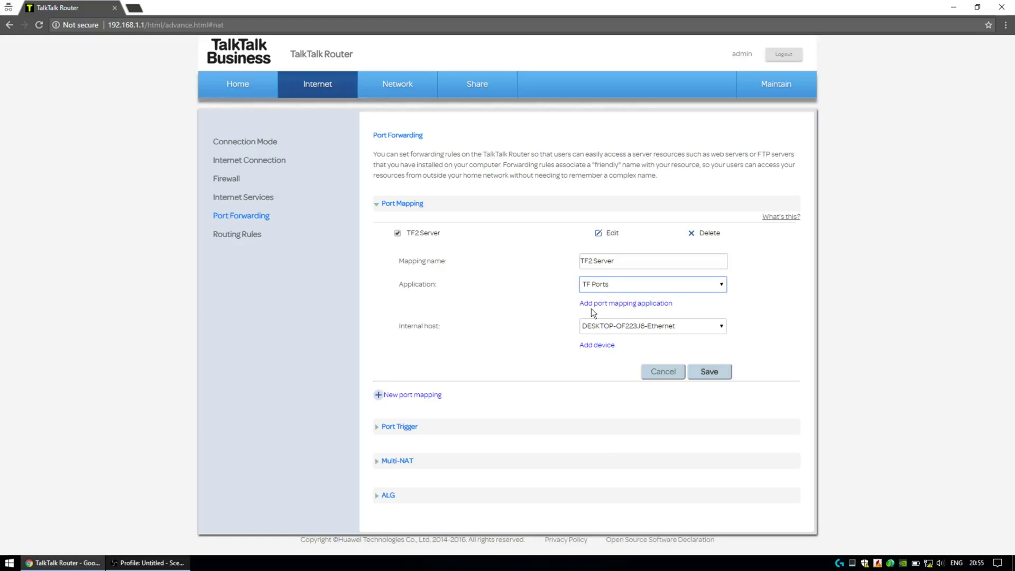
pyautogui.click(642, 328)
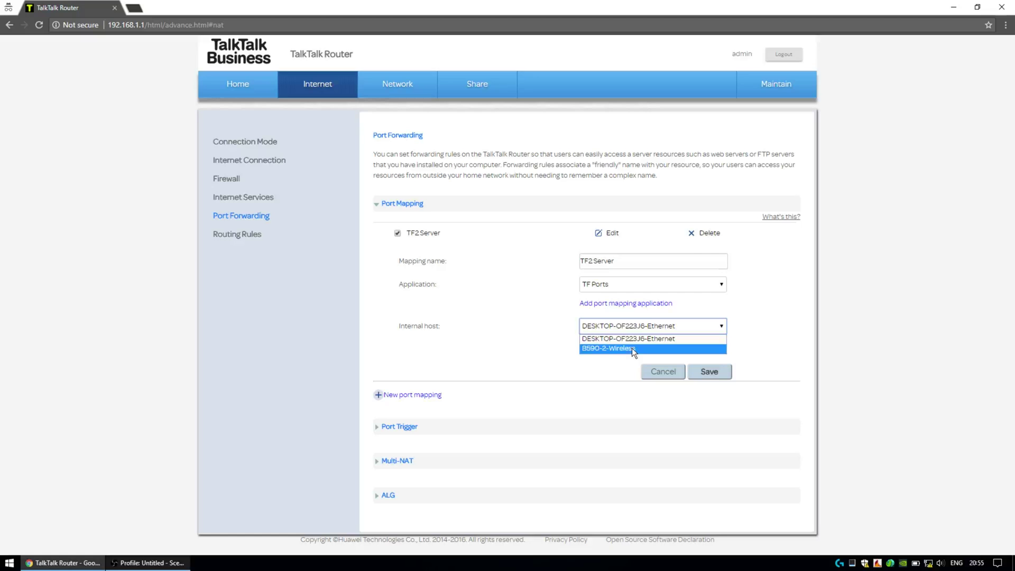
pyautogui.click(518, 335)
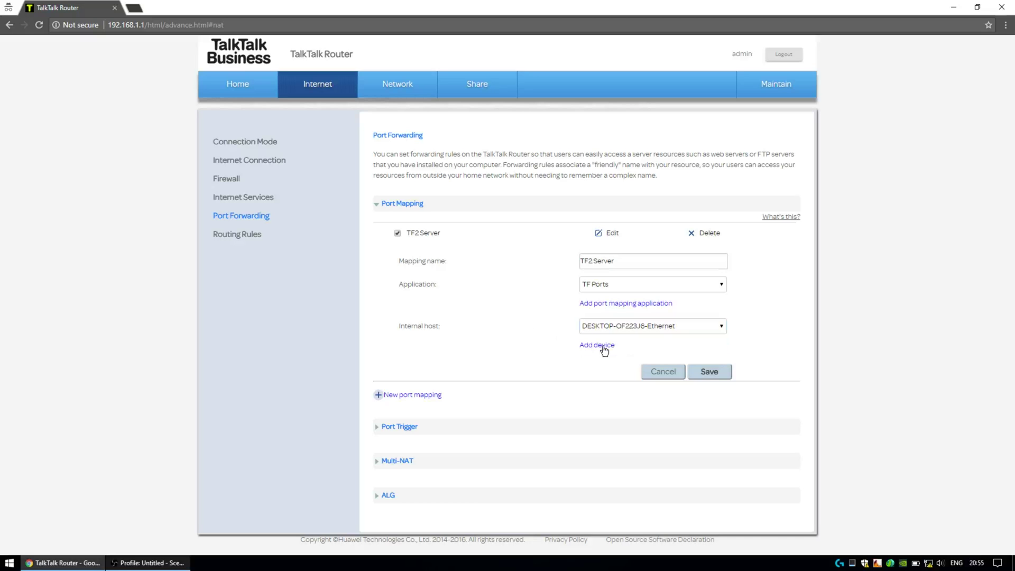
pyautogui.click(601, 345)
# Step: Add a blank device entry and look through its device type choices
pyautogui.click(411, 335)
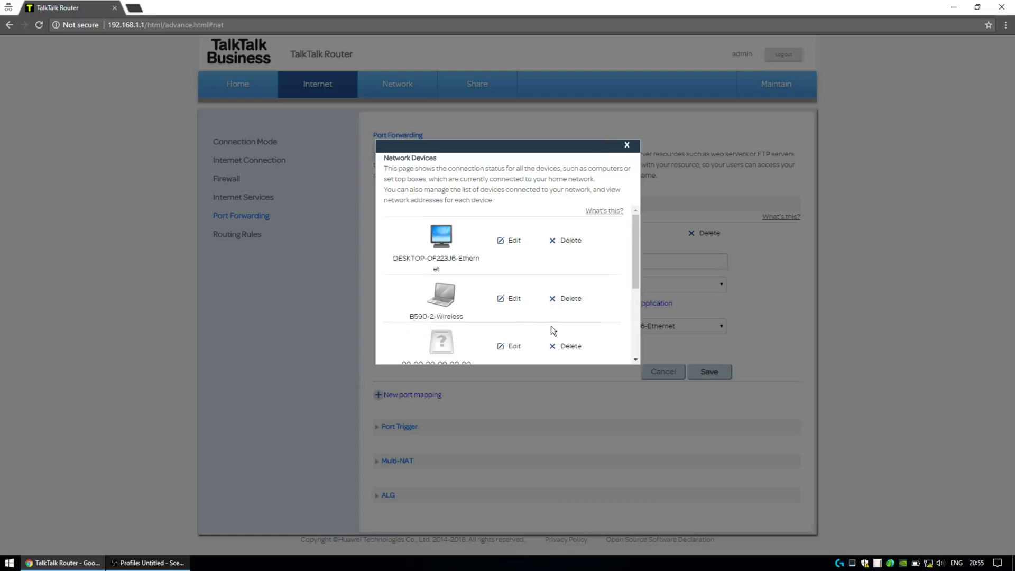
pyautogui.scroll(-3, 550, 331)
pyautogui.scroll(1, 531, 294)
pyautogui.scroll(-1, 530, 297)
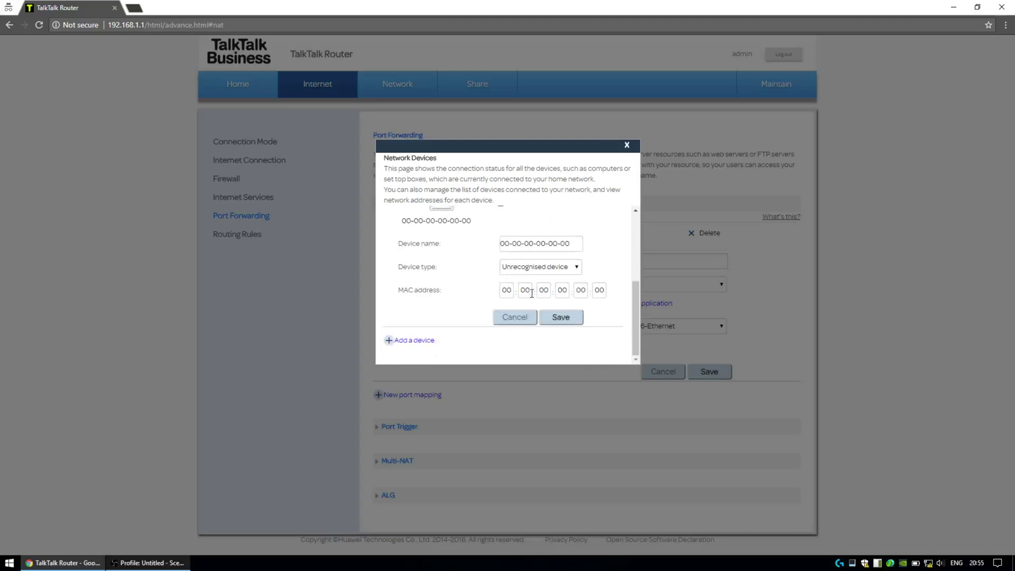
pyautogui.click(545, 270)
pyautogui.click(545, 270)
pyautogui.scroll(3, 624, 312)
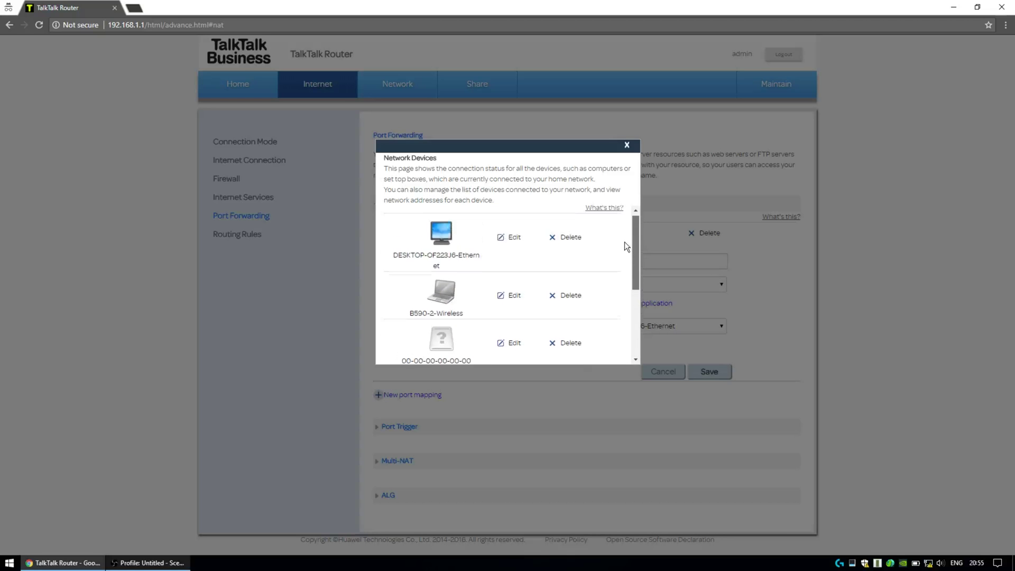
pyautogui.scroll(-1, 624, 243)
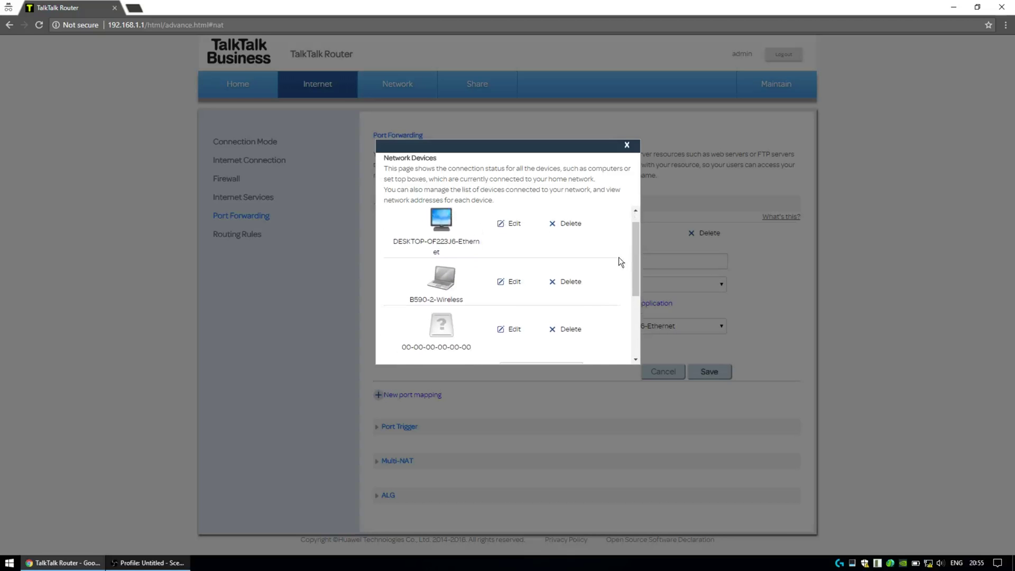
# Step: Try deleting the unknown device, then discard the new blank device entry
pyautogui.click(561, 329)
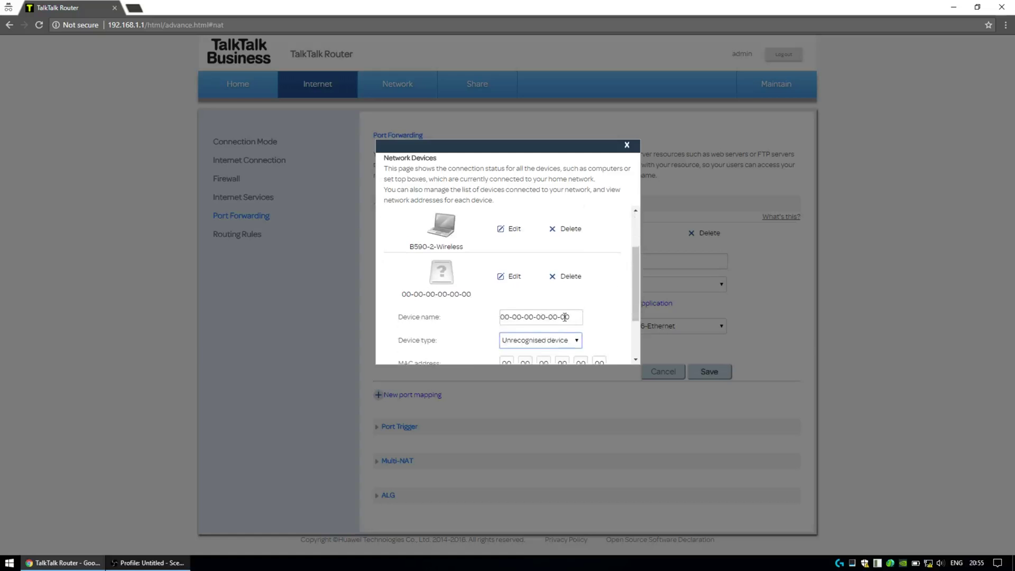
pyautogui.click(557, 273)
pyautogui.click(553, 234)
pyautogui.click(567, 275)
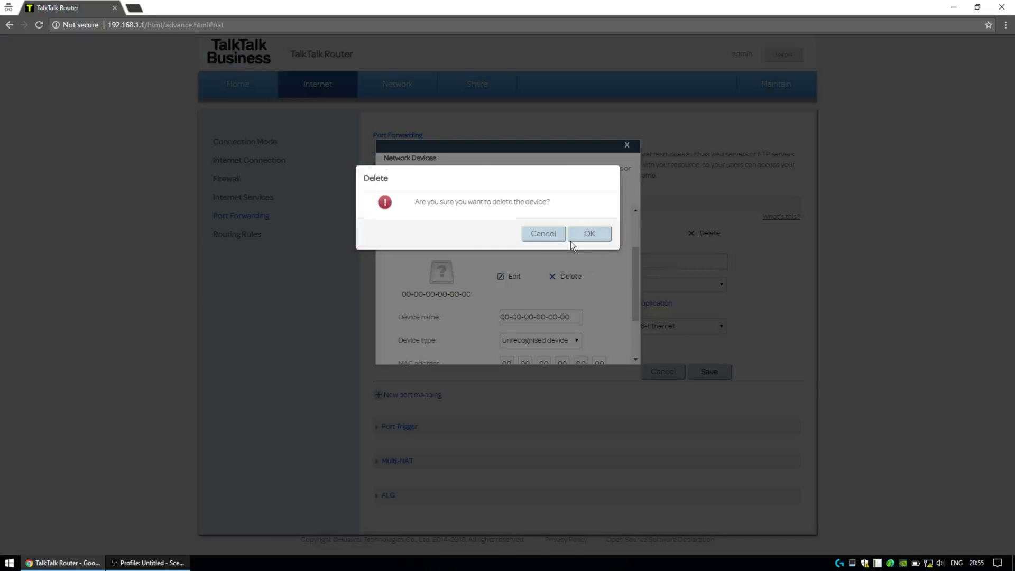
pyautogui.click(574, 235)
pyautogui.moveTo(634, 293); pyautogui.dragTo(629, 315)
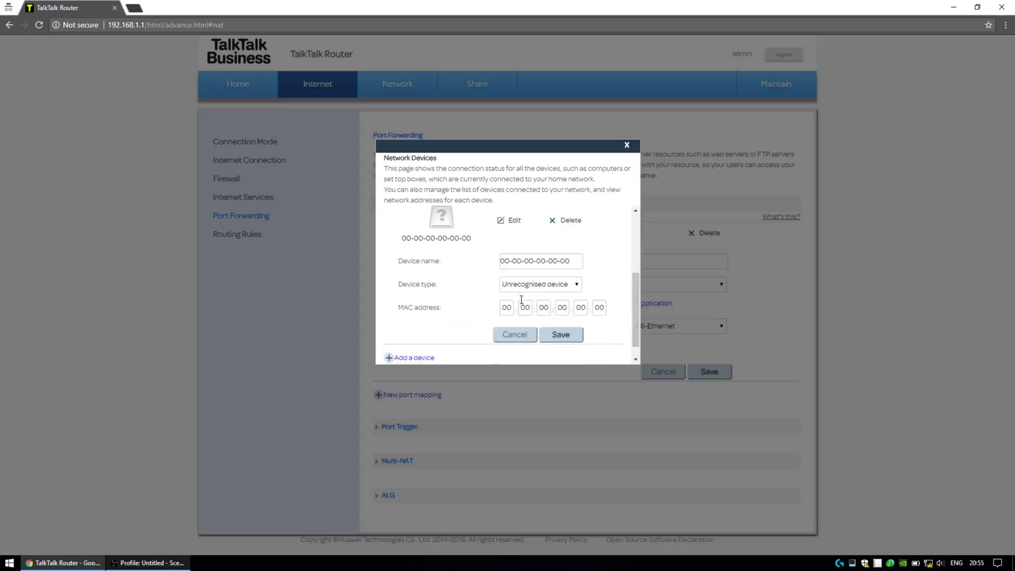
pyautogui.click(571, 286)
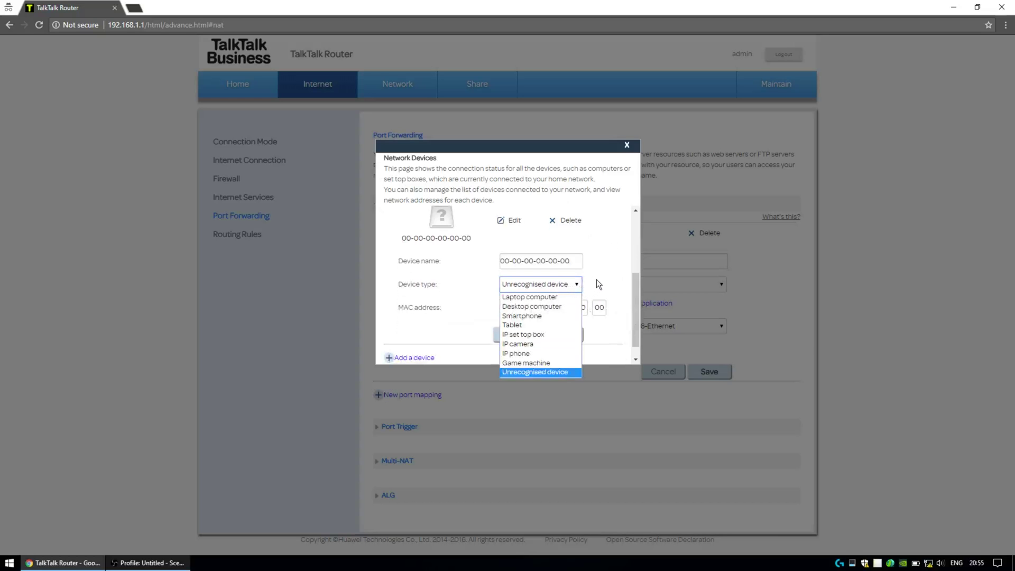
pyautogui.click(596, 280)
pyautogui.click(554, 288)
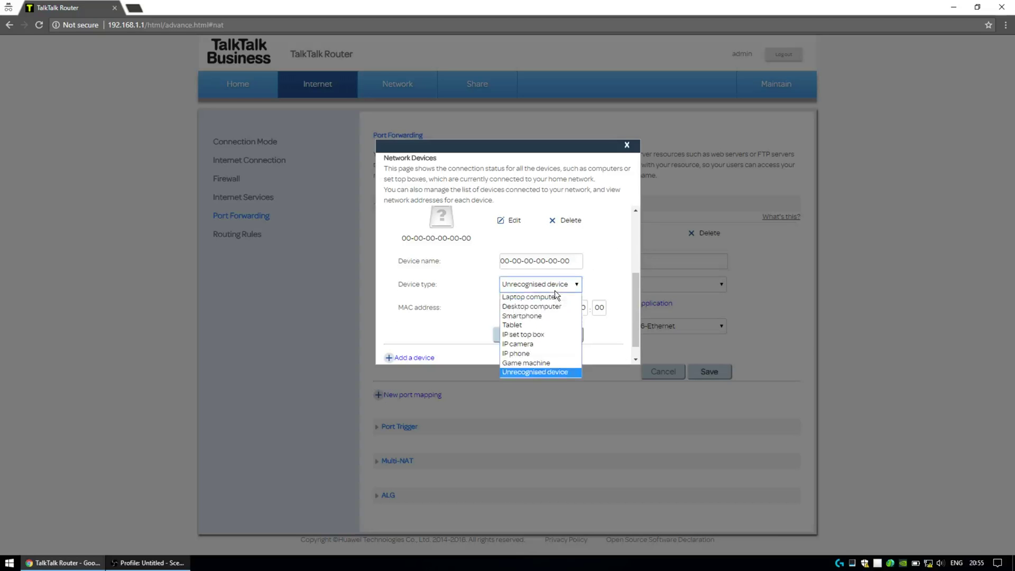
pyautogui.click(528, 343)
pyautogui.click(525, 341)
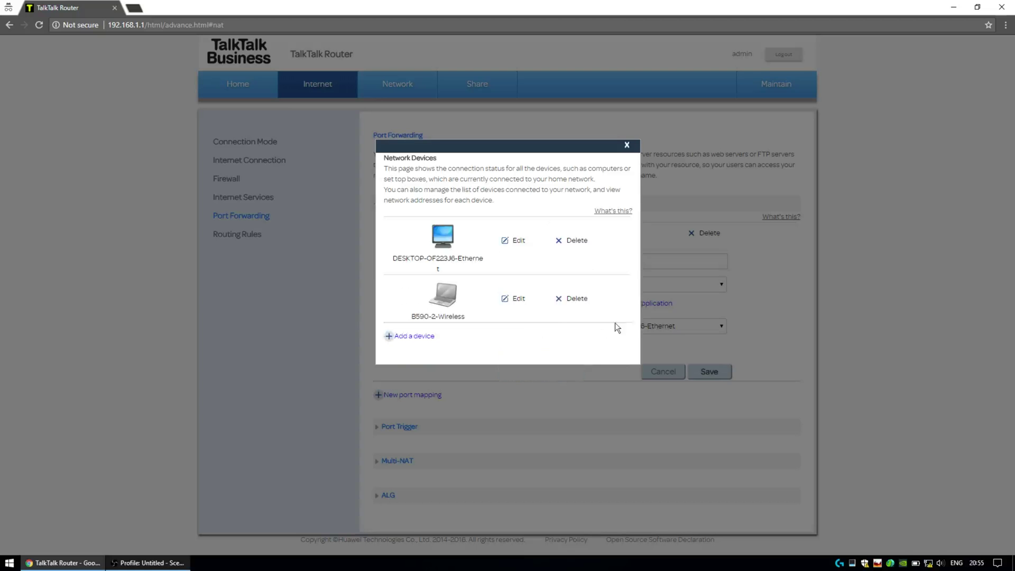
# Step: Set Internal host to DESKTOP-OF223J6-Ethernet and save the TF2 Server mapping
pyautogui.click(626, 149)
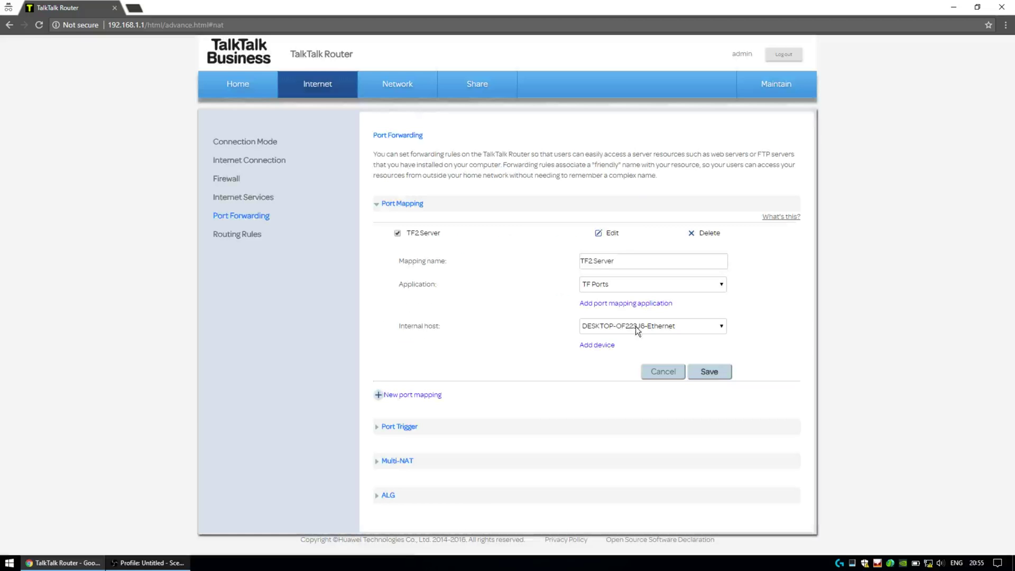
pyautogui.click(635, 325)
pyautogui.click(612, 337)
pyautogui.click(707, 373)
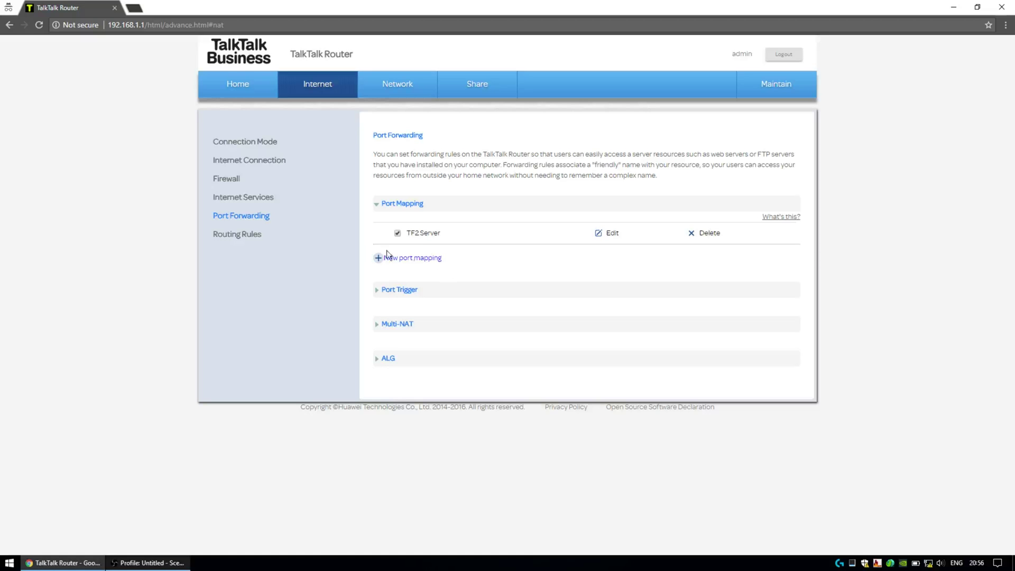
# Step: Review Routing Rules with Dynamic Routing expanded, then LAN Devices, ending on Wireless Settings
pyautogui.click(236, 235)
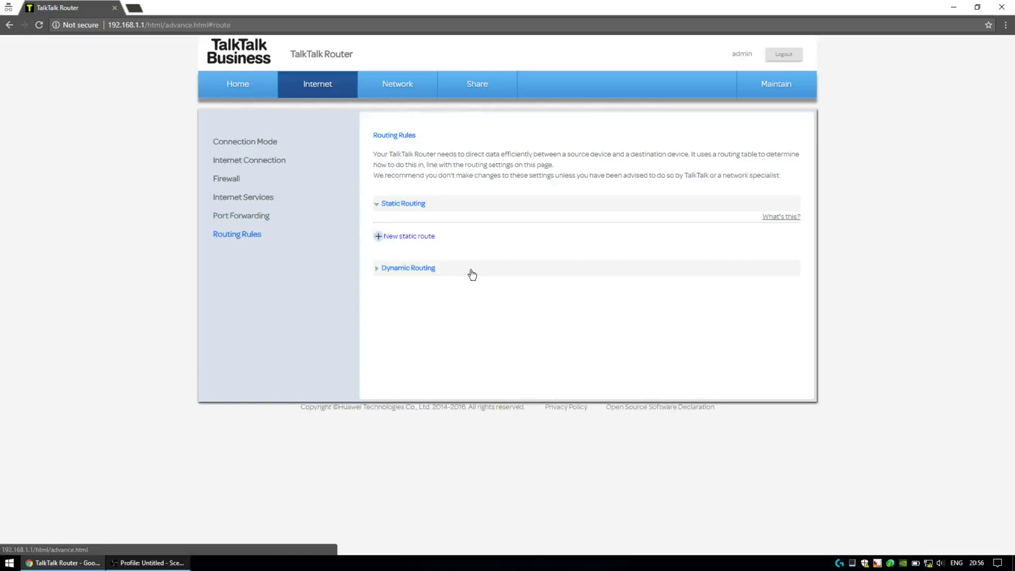
pyautogui.click(415, 267)
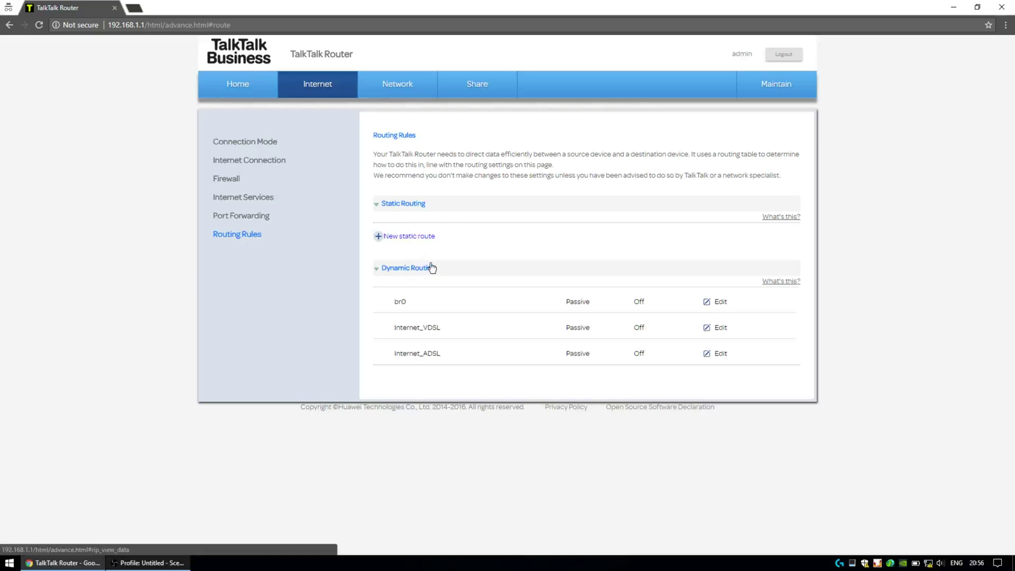
pyautogui.click(404, 93)
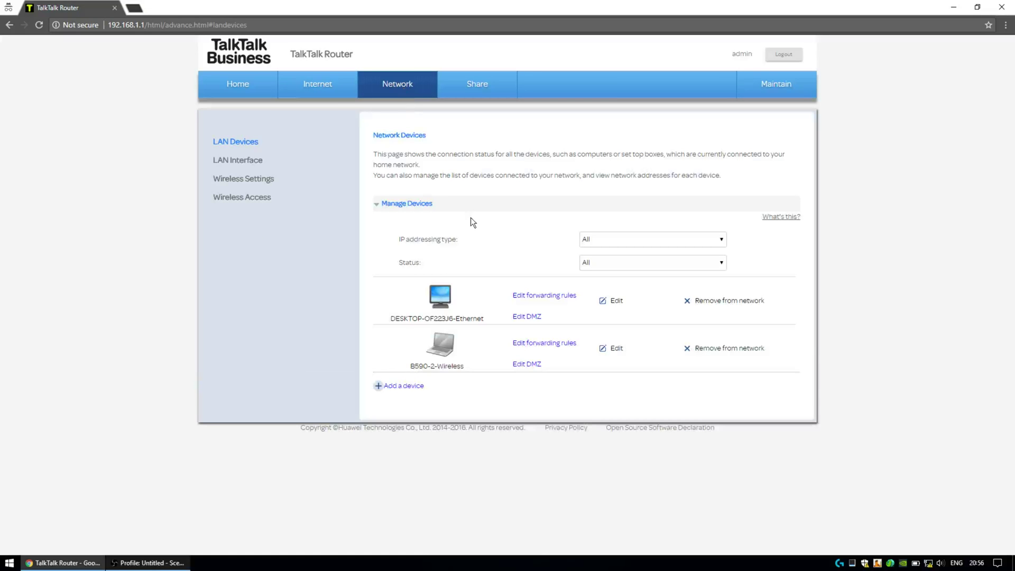
pyautogui.click(249, 183)
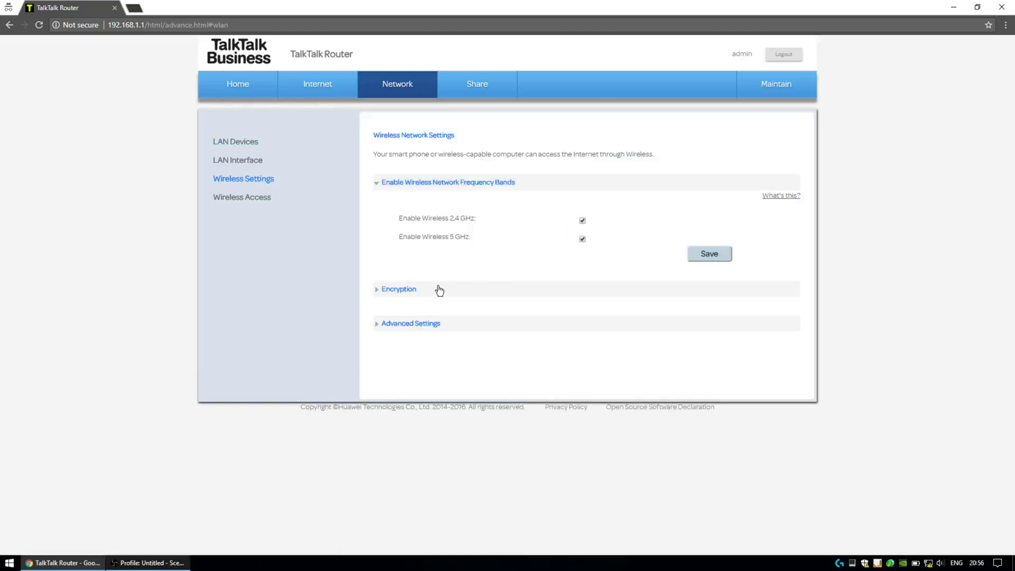
# Step: Expand Encryption and rename the 2.4 GHz SSID to MyTalkTalkBroadband without spaces
pyautogui.click(380, 291)
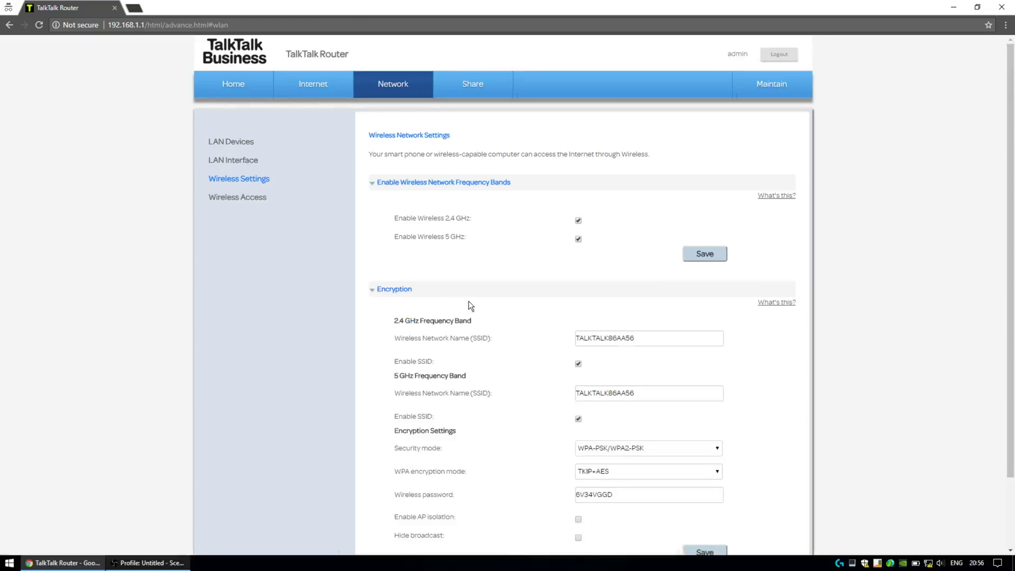
pyautogui.scroll(-2, 468, 301)
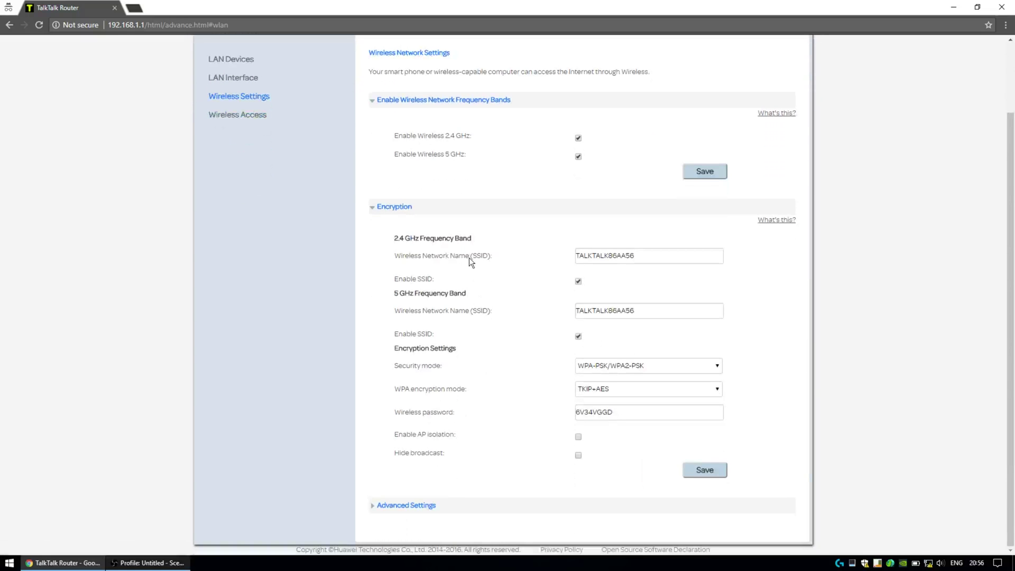
pyautogui.click(389, 207)
pyautogui.click(417, 294)
pyautogui.scroll(-2, 418, 295)
pyautogui.moveTo(641, 257); pyautogui.dragTo(526, 257)
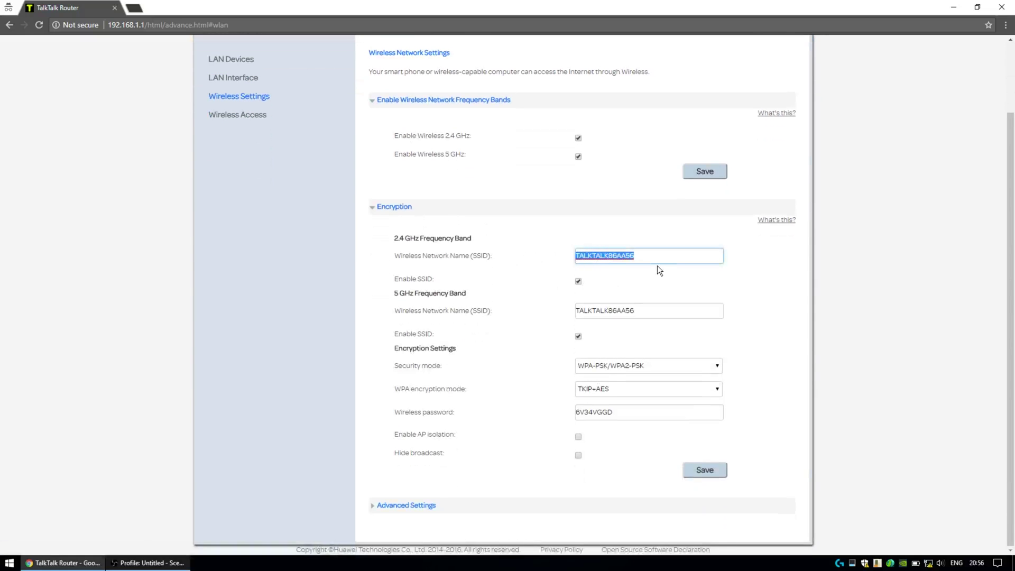
pyautogui.write('My ')
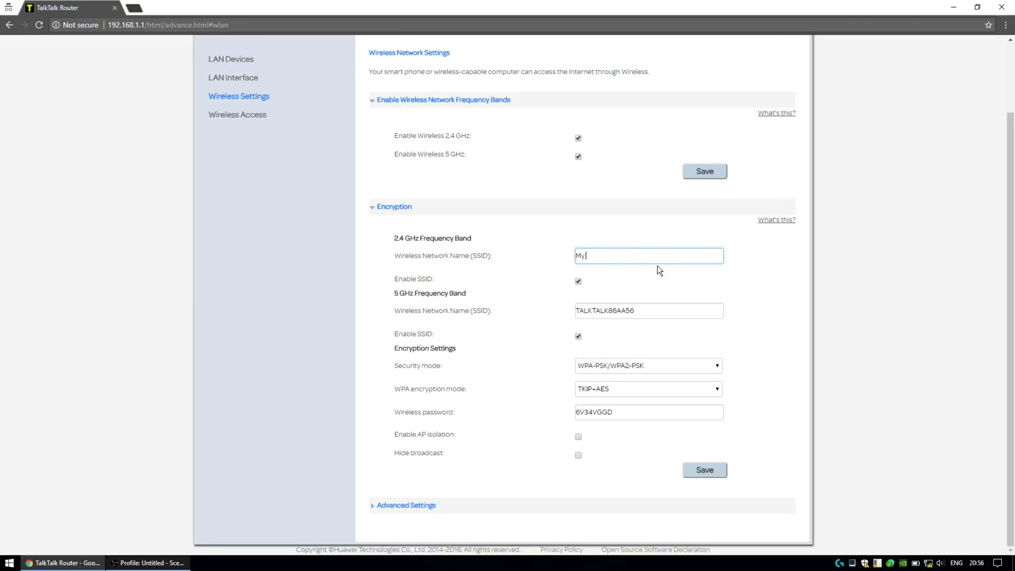
pyautogui.write('TalkTalk Broadband')
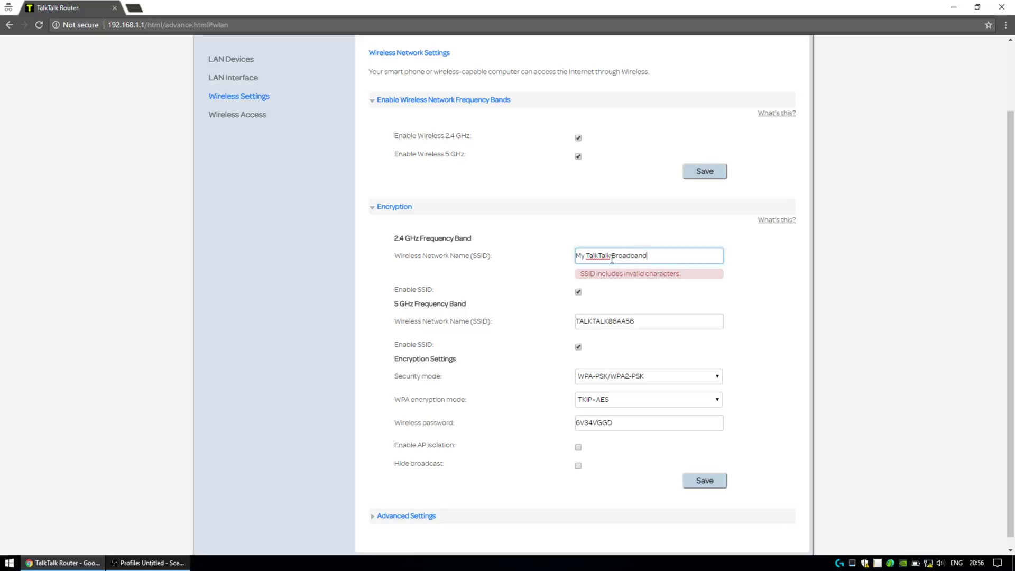
pyautogui.hotkey('ctrl', 'Left')
pyautogui.press('BackSpace')
pyautogui.hotkey('ctrl', 'Left')
pyautogui.press('BackSpace')
# Step: Copy MyTalkTalkBroadband into the 5 GHz SSID, removing the stray space
pyautogui.hotkey('ctrl', 'a')
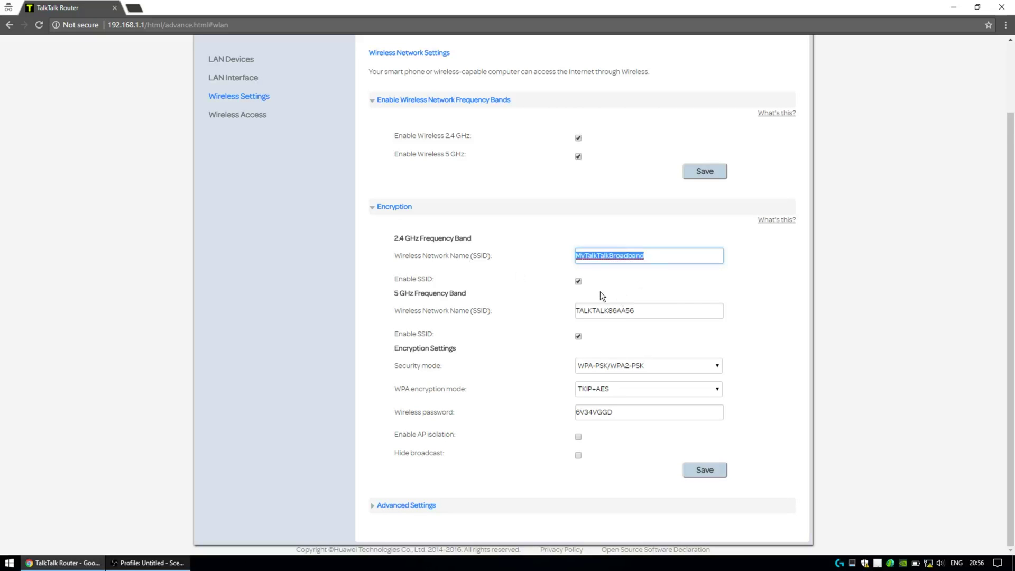
pyautogui.hotkey('ctrl', 'c')
pyautogui.click(635, 310)
pyautogui.hotkey('ctrl', 'a')
pyautogui.hotkey('ctrl', 'v')
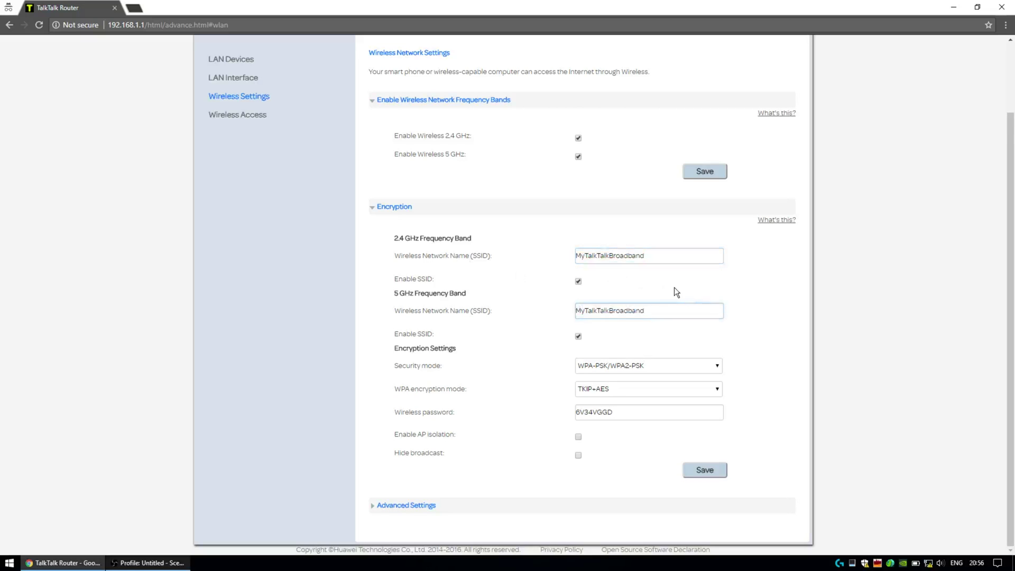
pyautogui.click(616, 311)
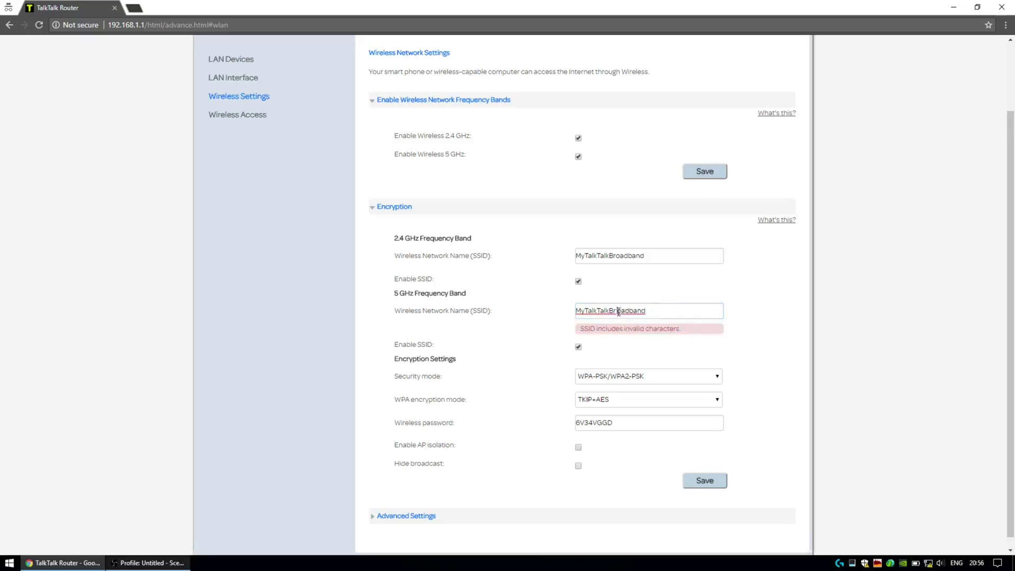
pyautogui.press('BackSpace')
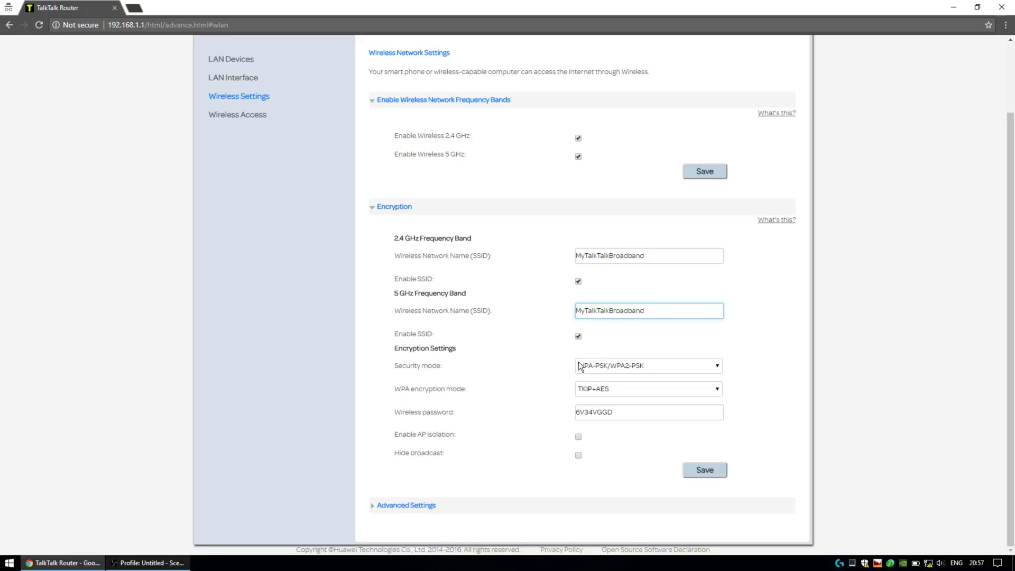
# Step: Set the wireless security mode to WPA2-PSK, keeping AES encryption
pyautogui.click(620, 370)
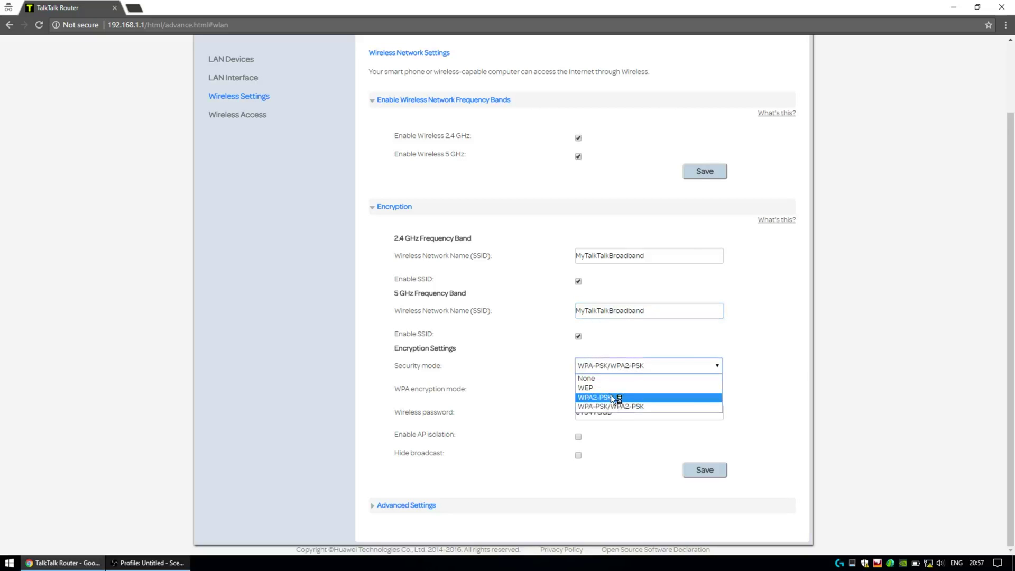
pyautogui.click(782, 365)
pyautogui.click(632, 389)
pyautogui.click(632, 388)
pyautogui.click(640, 366)
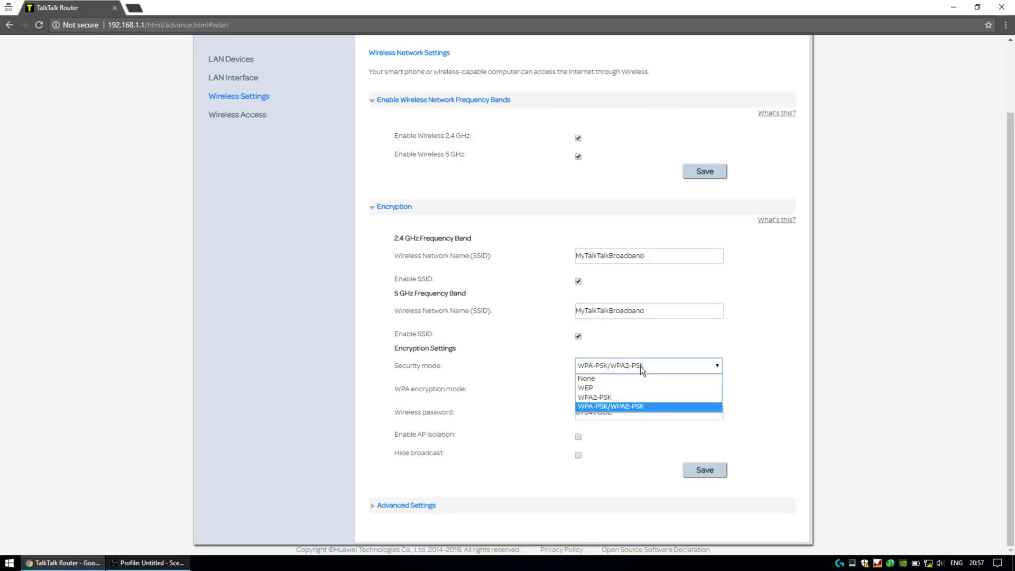
pyautogui.click(611, 397)
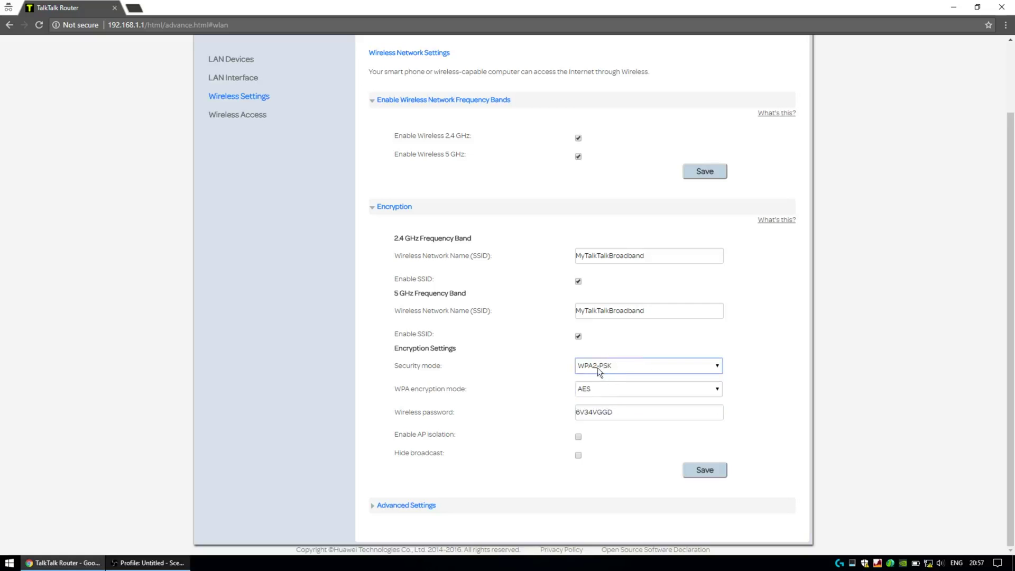
pyautogui.click(594, 388)
pyautogui.click(594, 388)
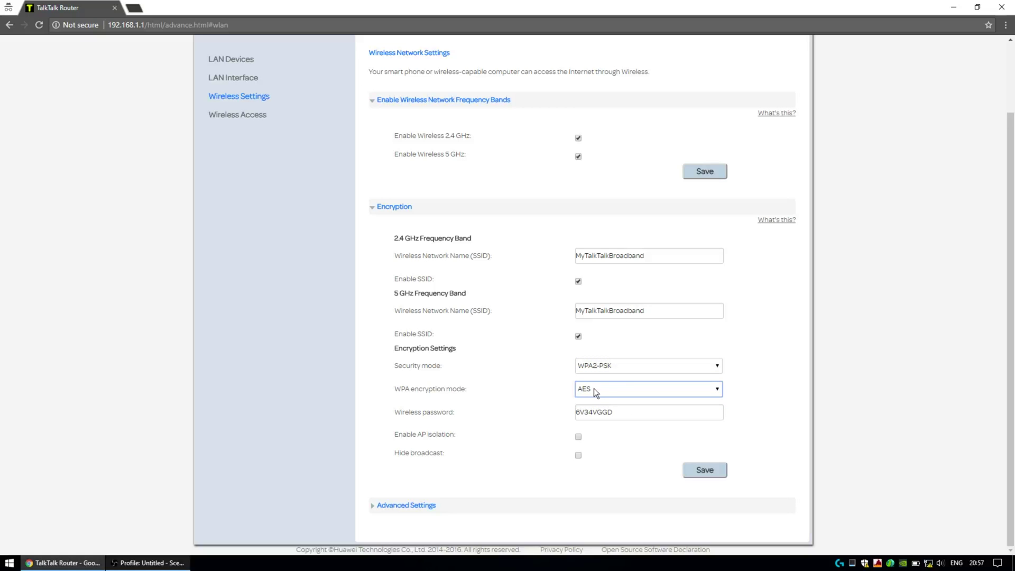
# Step: Replace the wireless password with a new one and expand Advanced Settings
pyautogui.click(640, 412)
pyautogui.moveTo(639, 412); pyautogui.dragTo(544, 405)
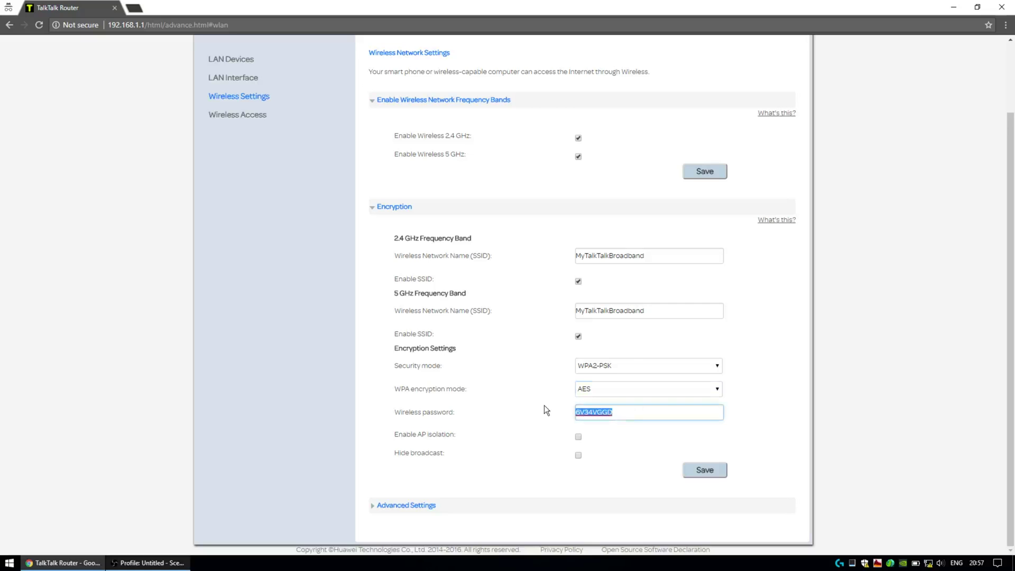
pyautogui.write('my wifi pass')
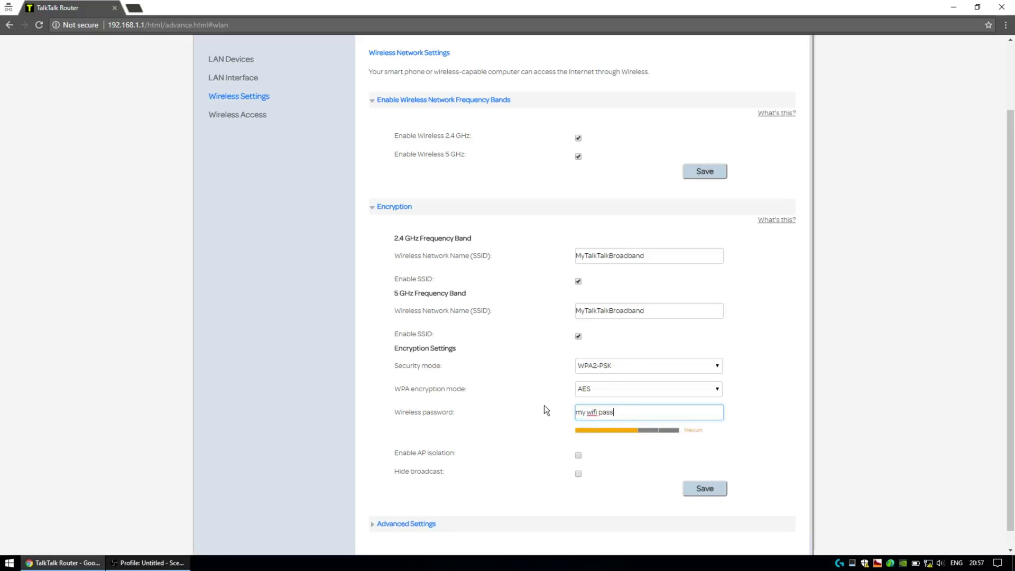
pyautogui.write('word')
pyautogui.scroll(-1, 596, 477)
pyautogui.click(417, 506)
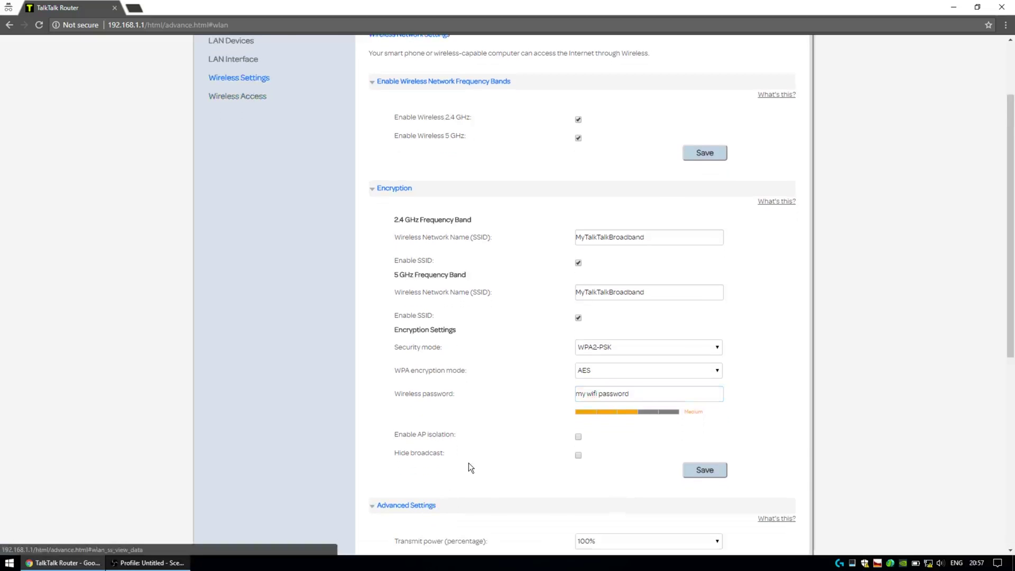
pyautogui.scroll(-2, 470, 461)
pyautogui.scroll(-4, 471, 461)
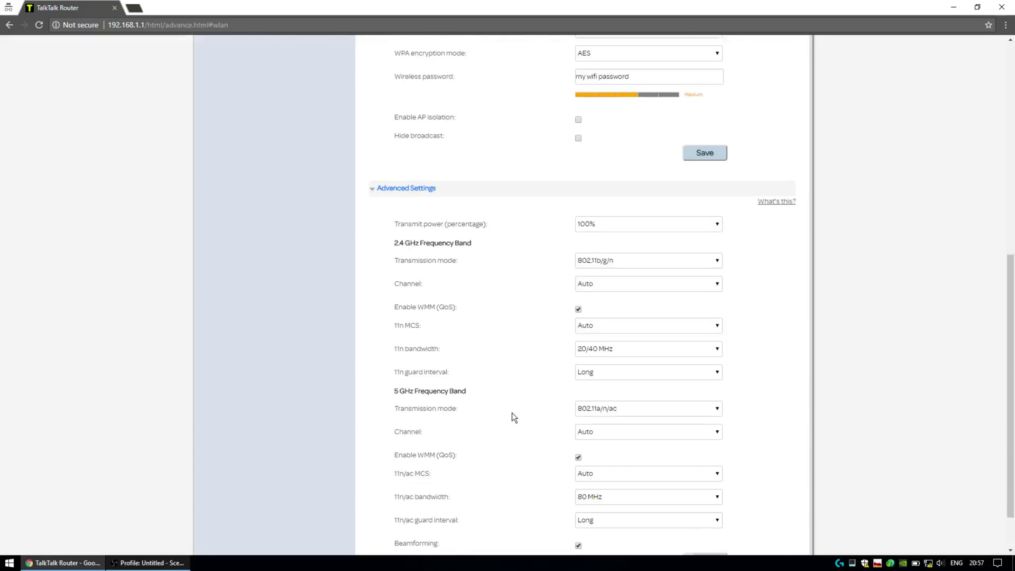
pyautogui.scroll(-1, 530, 388)
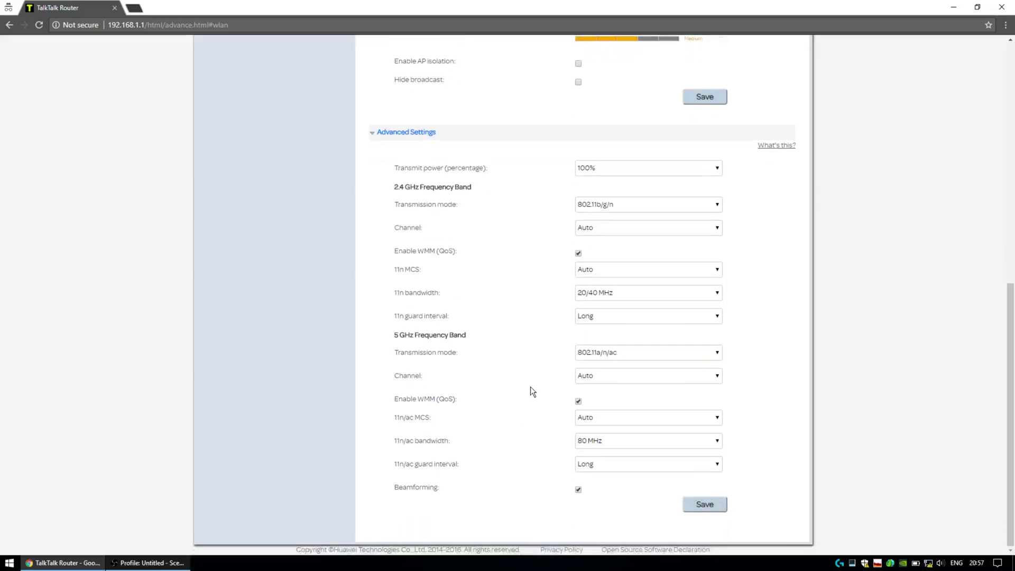
pyautogui.scroll(8, 533, 391)
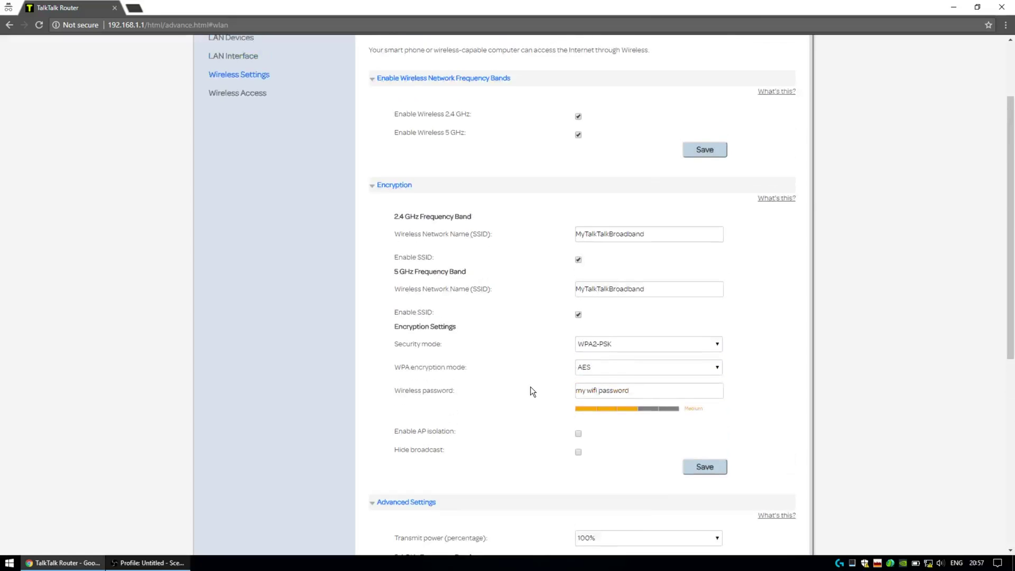
pyautogui.scroll(-6, 533, 391)
pyautogui.scroll(-2, 532, 391)
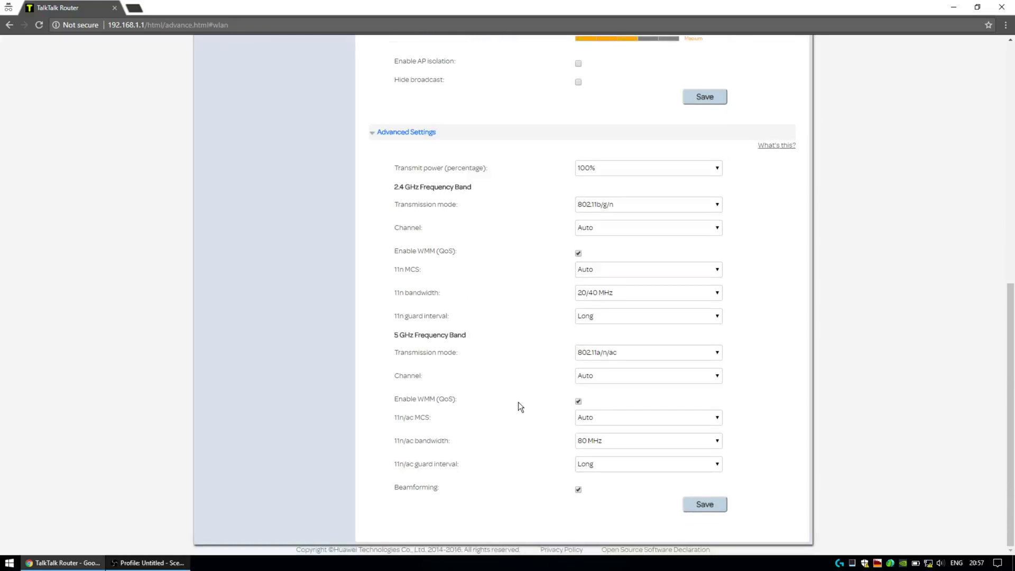
# Step: Save, then retype the wireless password without spaces after the special-characters error and save again
pyautogui.scroll(7, 518, 402)
pyautogui.click(699, 417)
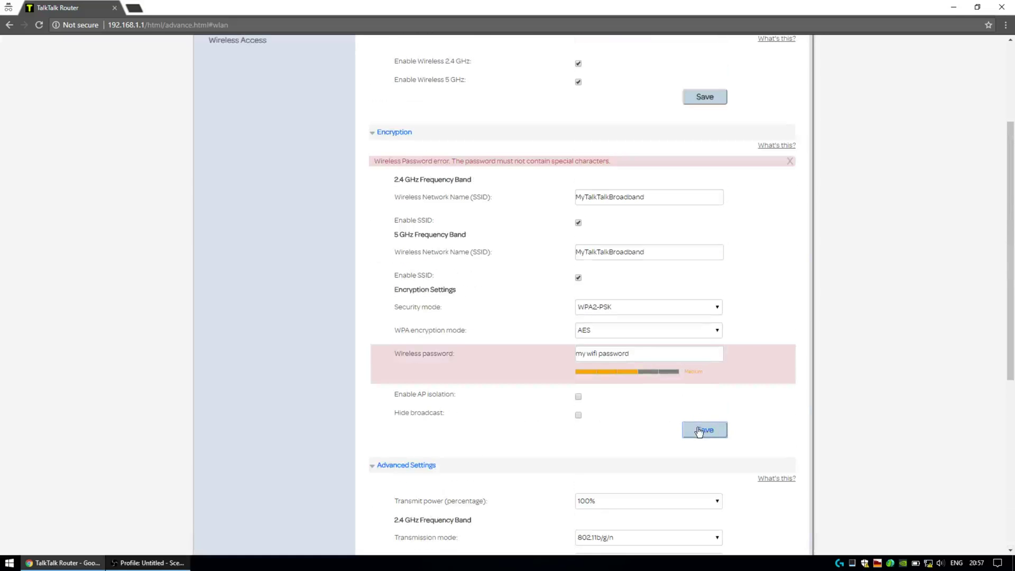
pyautogui.click(643, 355)
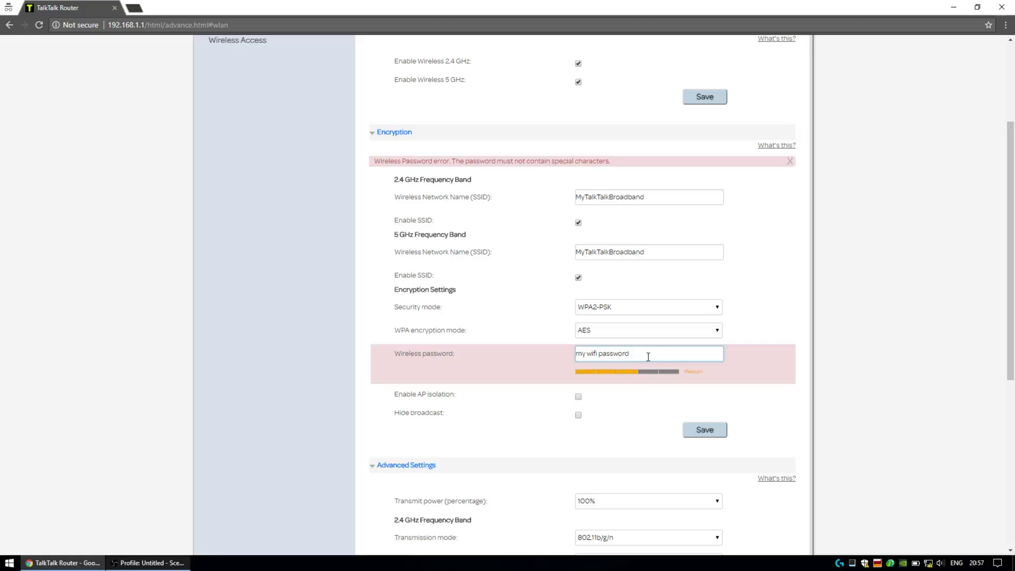
pyautogui.moveTo(648, 356); pyautogui.dragTo(525, 361)
pyautogui.write('mywifipas')
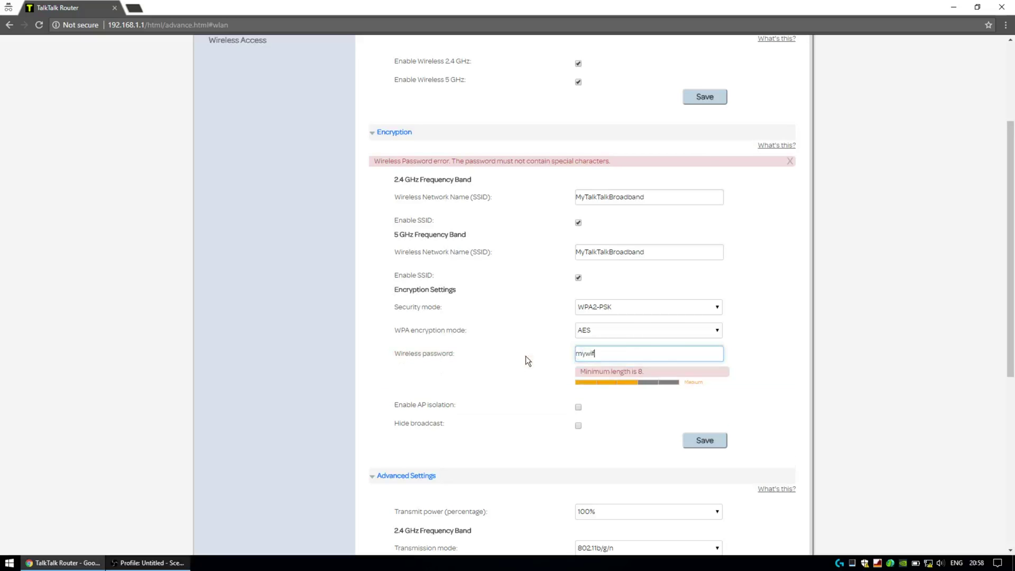
pyautogui.write('d')
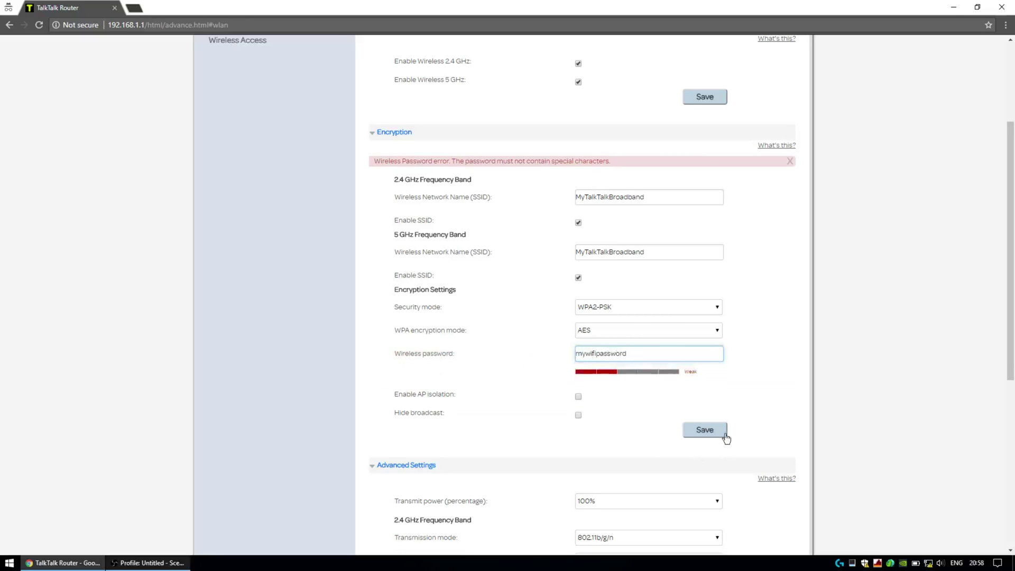
pyautogui.click(711, 431)
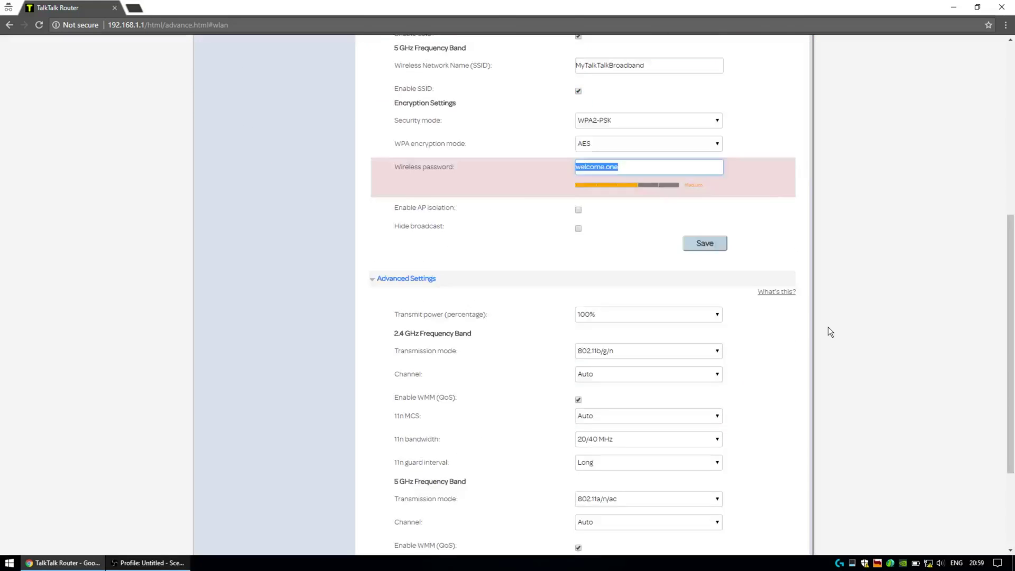
pyautogui.scroll(6, 828, 326)
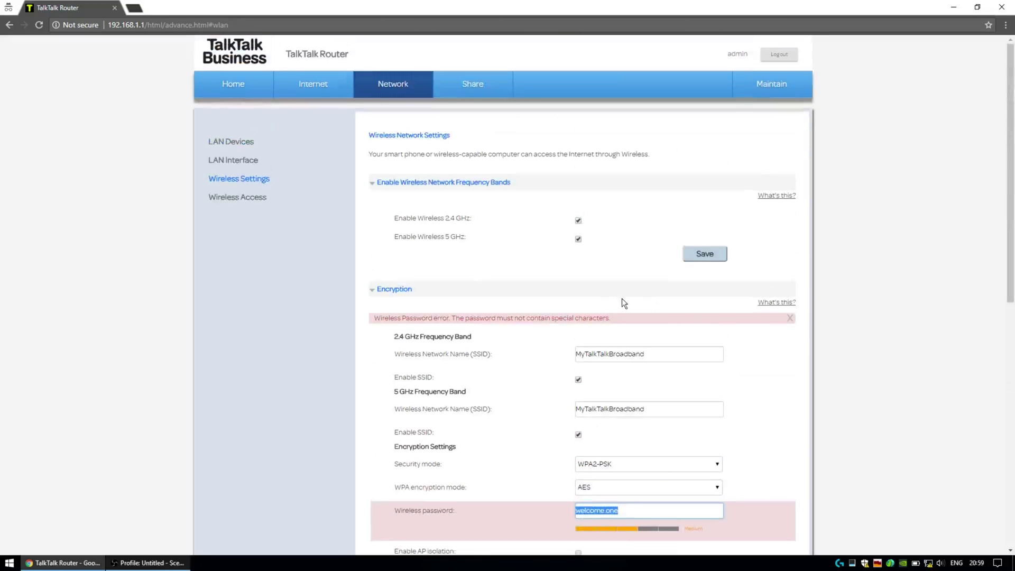
# Step: On Wireless Access, draft a 'Test Rule' disallow rule for both SSIDs, then cancel it
pyautogui.click(241, 200)
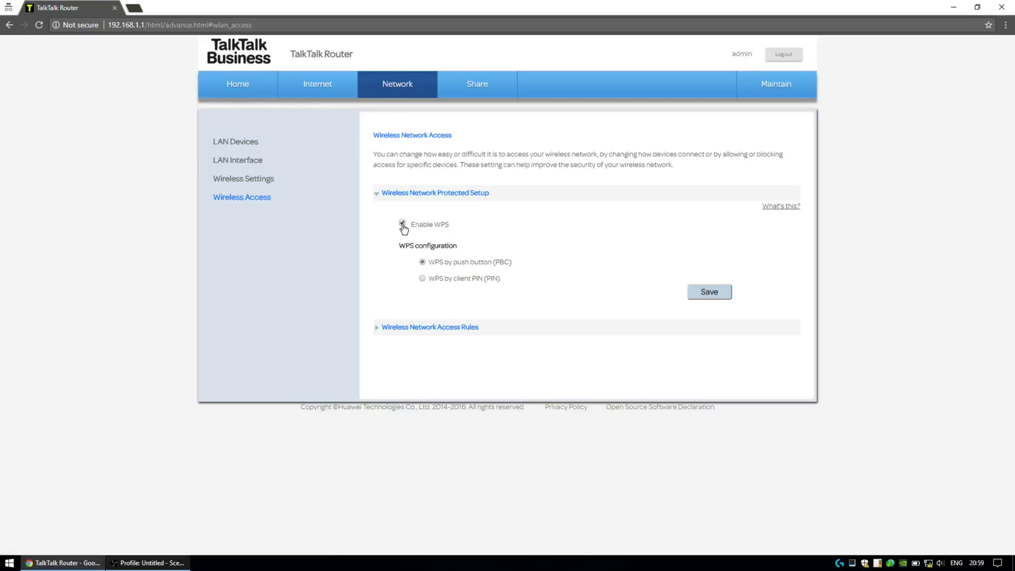
pyautogui.click(395, 330)
pyautogui.click(383, 359)
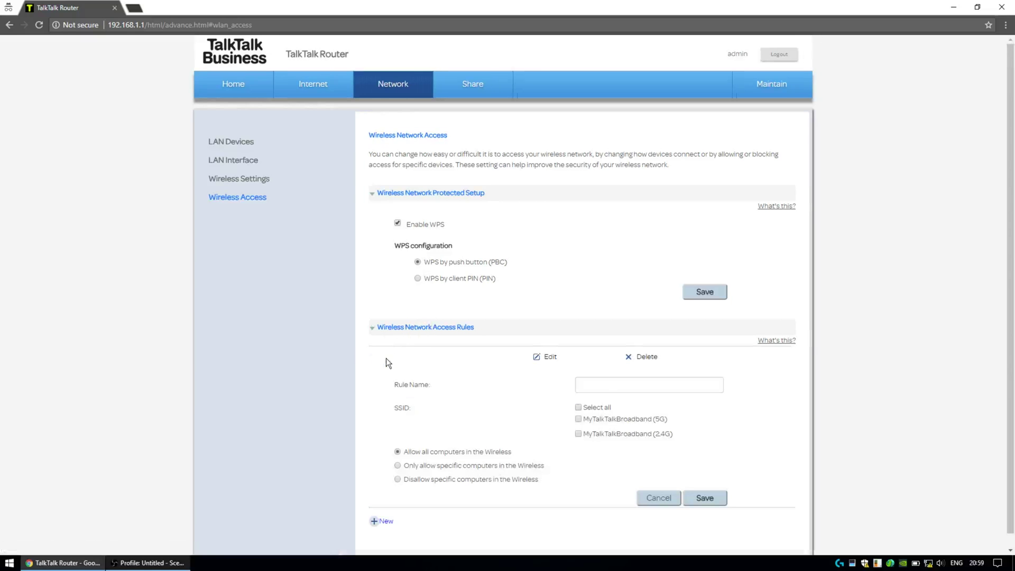
pyautogui.scroll(-1, 458, 343)
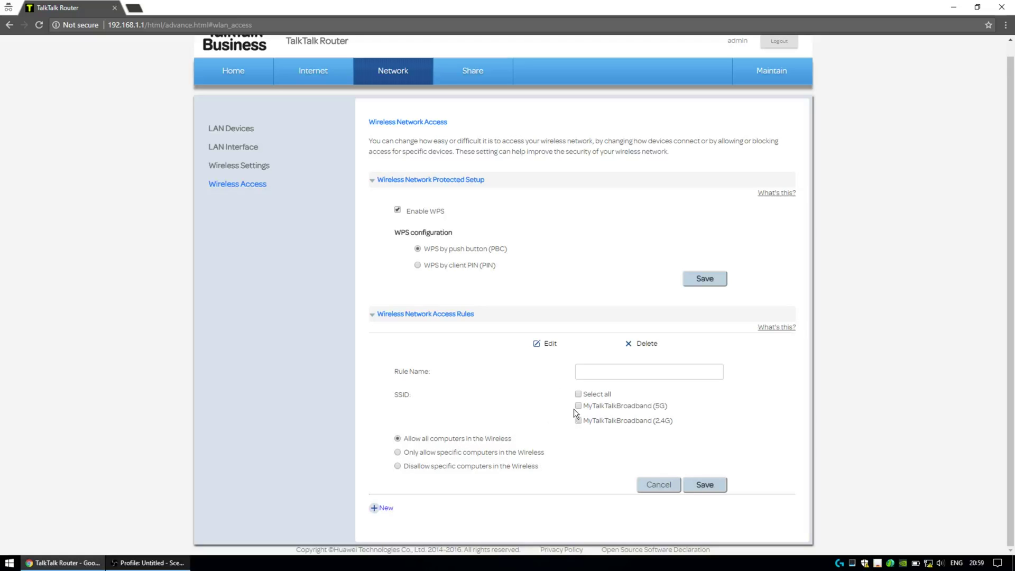
pyautogui.click(578, 394)
pyautogui.click(595, 373)
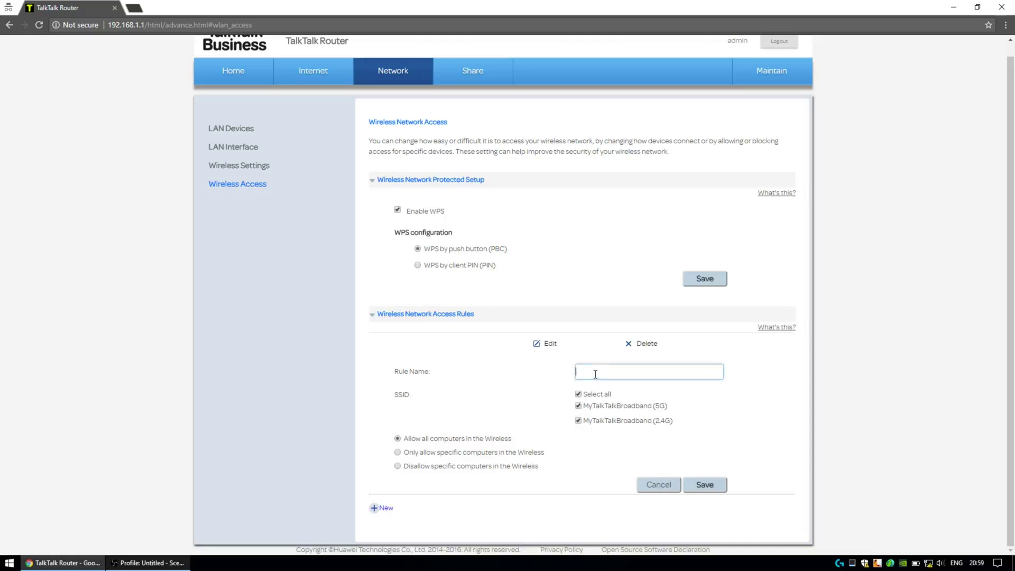
pyautogui.write('Test Rule')
pyautogui.click(398, 467)
pyautogui.scroll(-1, 454, 465)
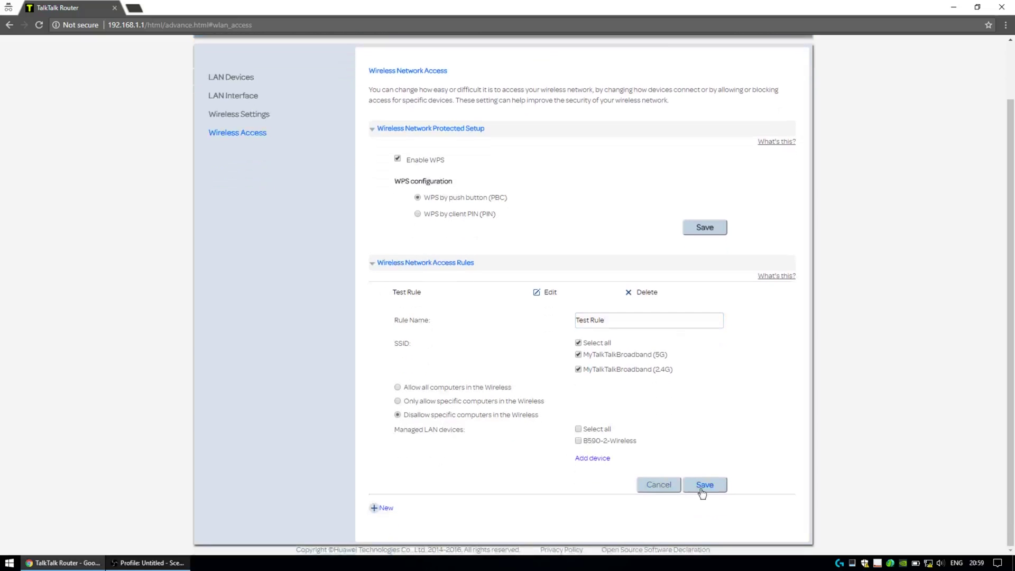
pyautogui.click(659, 484)
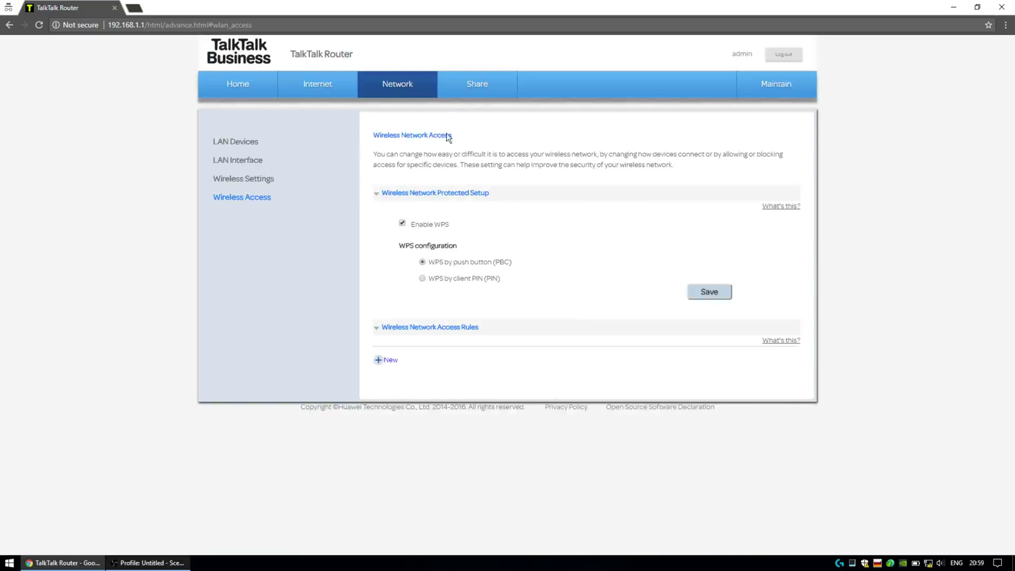
# Step: Open Share, enable SAMBA, and expand the Anonymous Users and User Settings sections
pyautogui.click(478, 98)
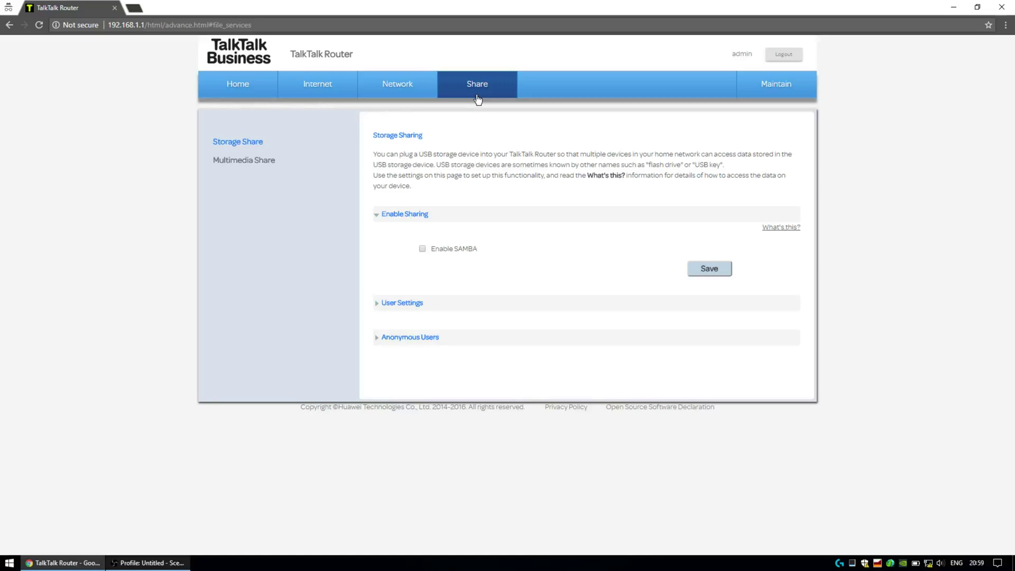
pyautogui.click(378, 338)
pyautogui.click(422, 249)
pyautogui.click(380, 309)
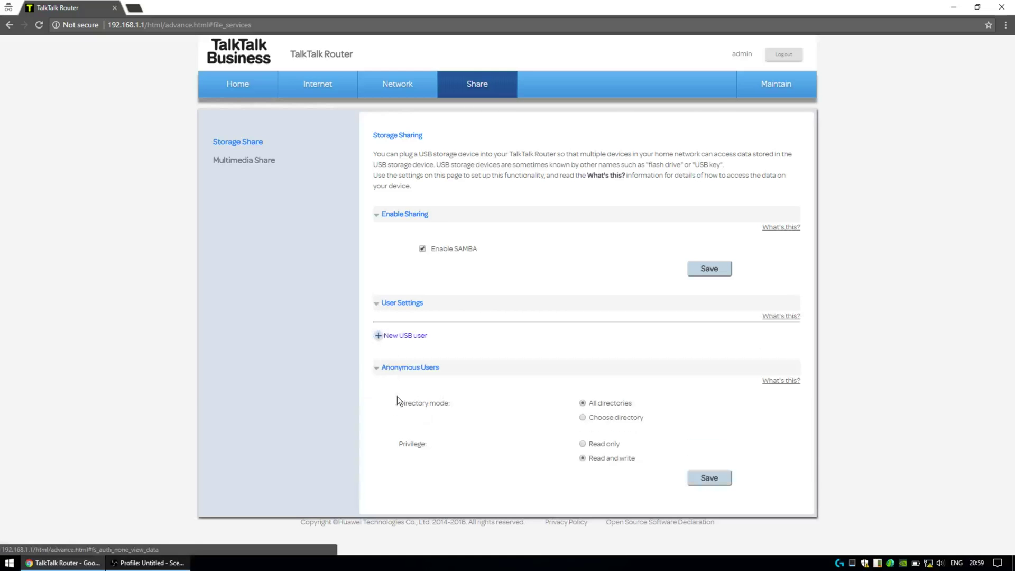
# Step: Open Maintain's System Information and expand the Broadband and Wireless Information details
pyautogui.click(788, 95)
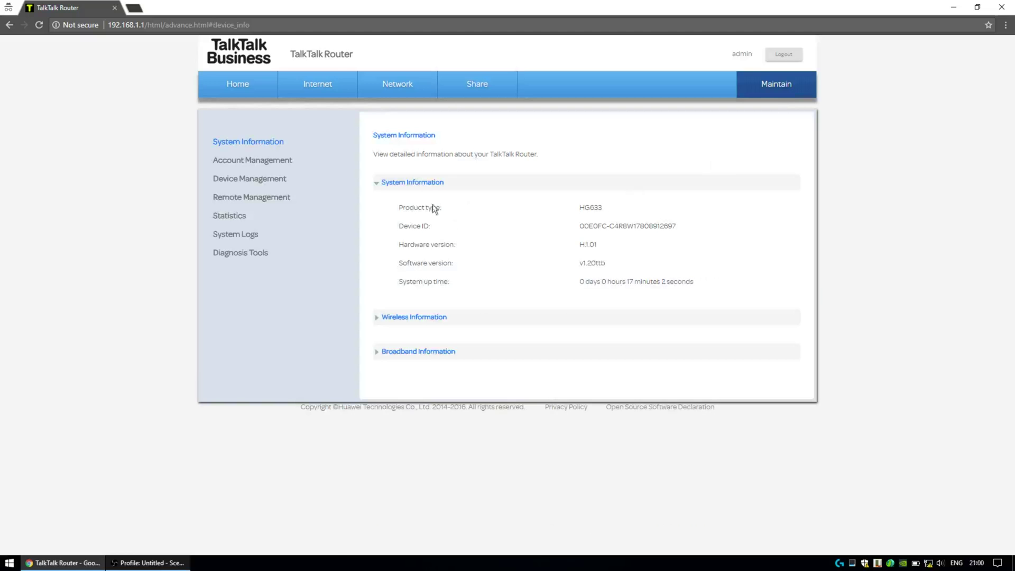
pyautogui.click(404, 351)
pyautogui.click(408, 318)
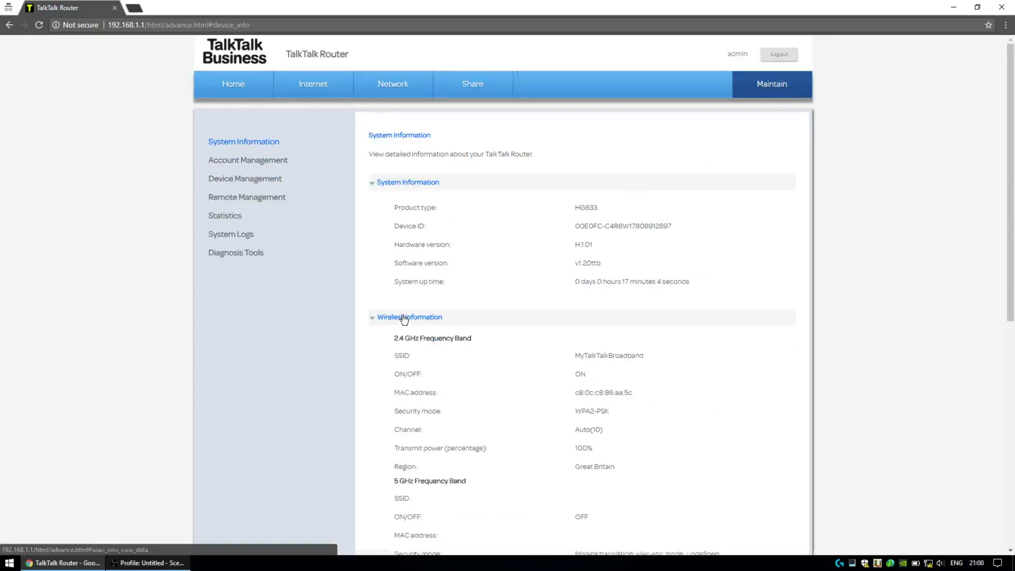
pyautogui.scroll(-4, 502, 309)
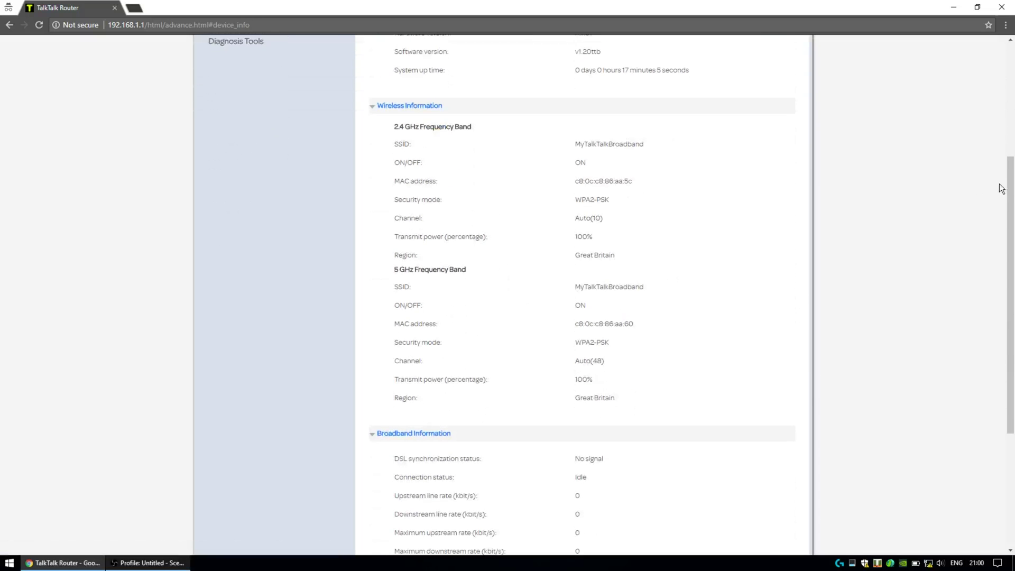
pyautogui.moveTo(1007, 189); pyautogui.dragTo(990, 312)
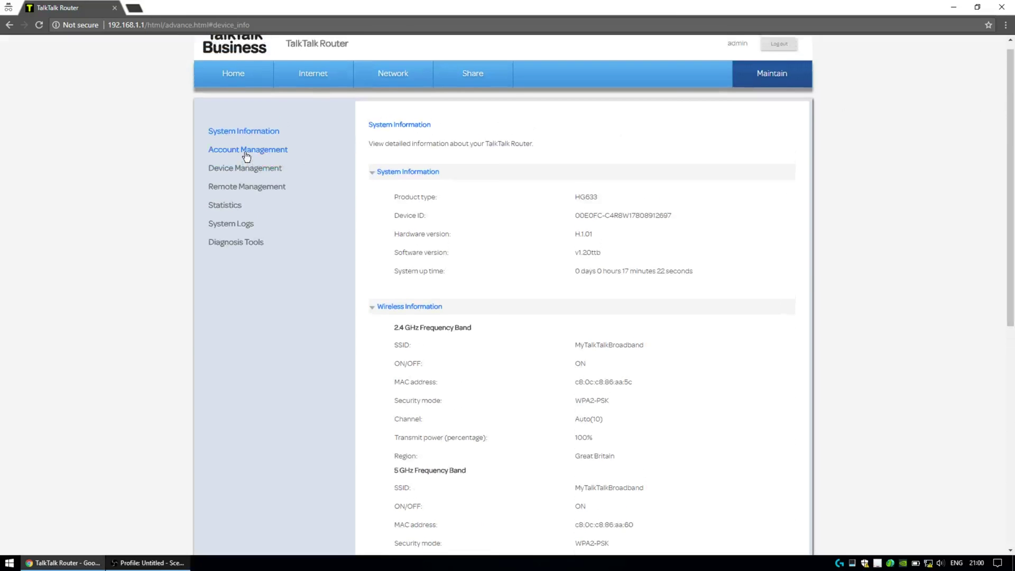
# Step: Open Account Management and back out of the admin password change form unchanged
pyautogui.click(246, 152)
pyautogui.click(693, 251)
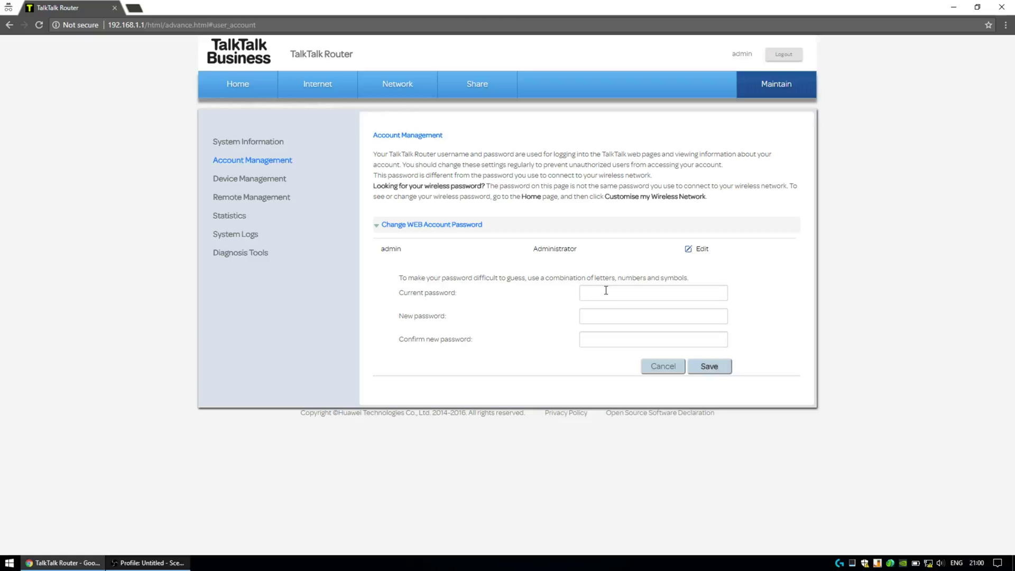
pyautogui.click(701, 249)
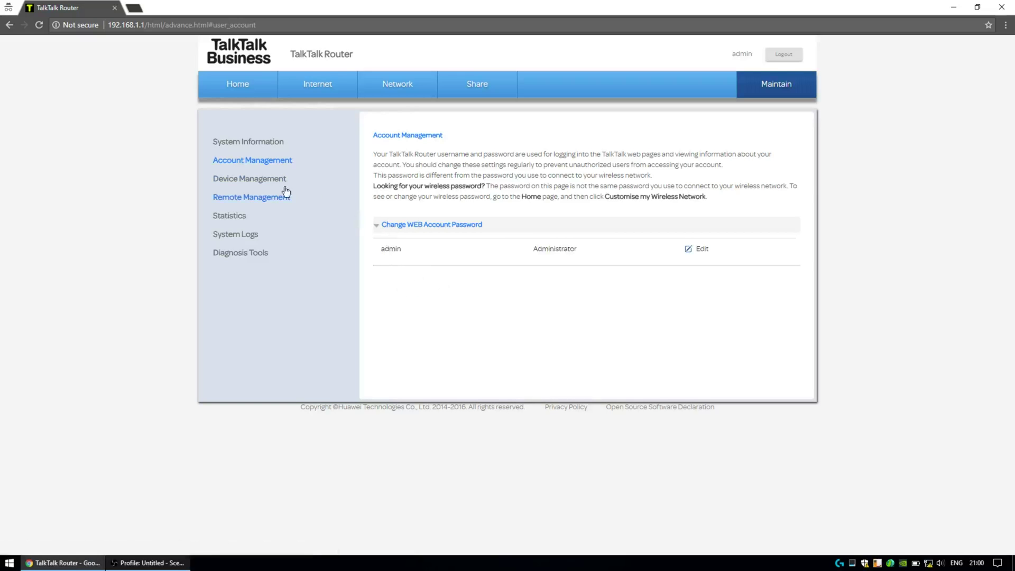
# Step: Expand Factory Restore, Firmware Upgrade and Backup or Restore under Device Management, then view Remote Management
pyautogui.doubleClick(249, 178)
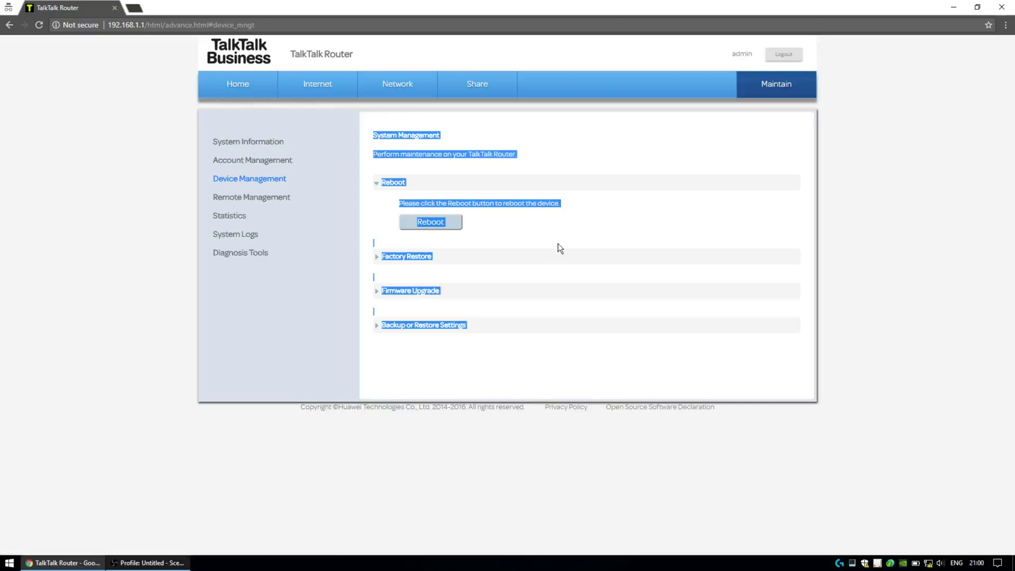
pyautogui.click(382, 192)
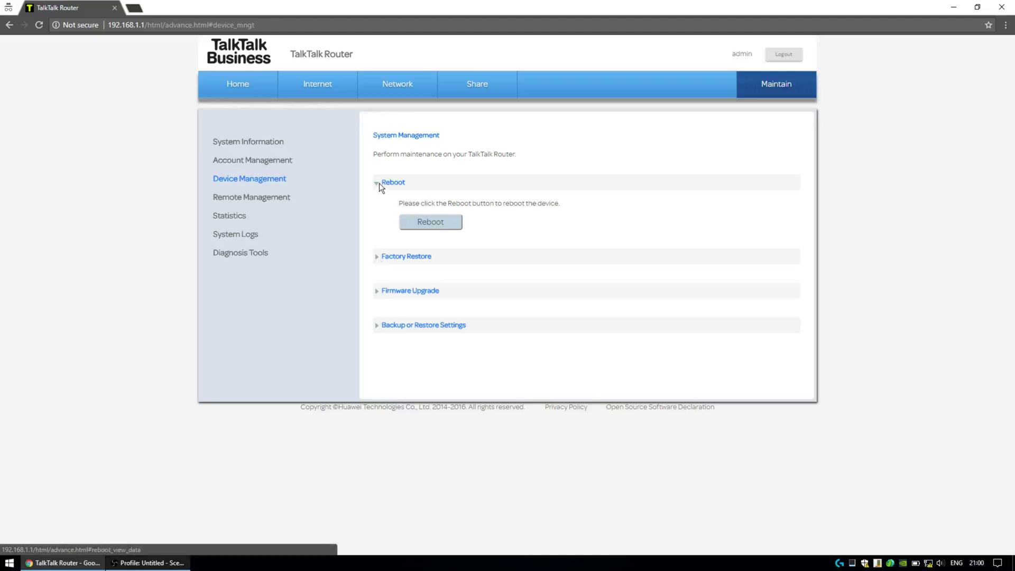
pyautogui.click(377, 257)
pyautogui.click(376, 332)
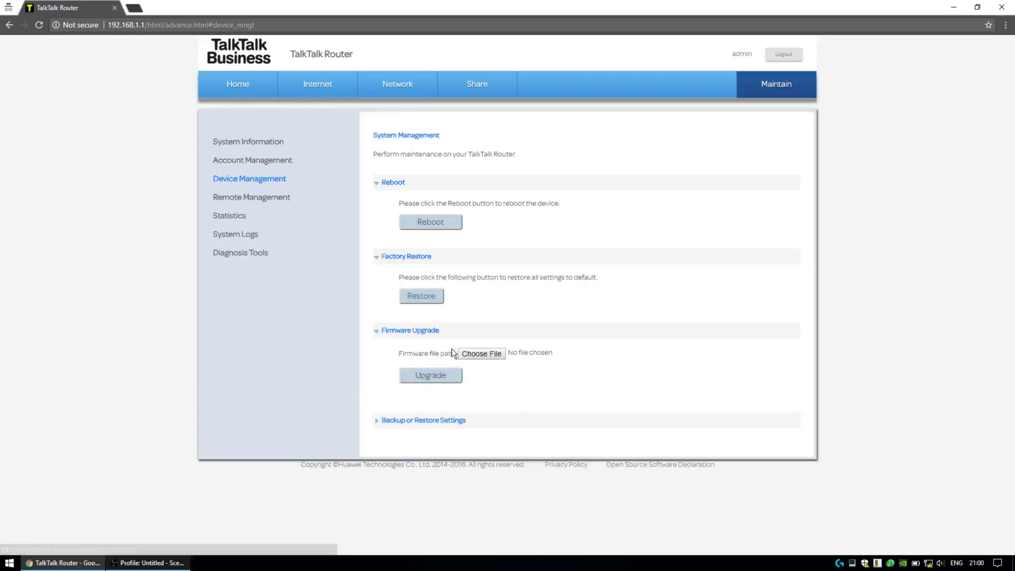
pyautogui.click(376, 420)
pyautogui.scroll(-1, 478, 389)
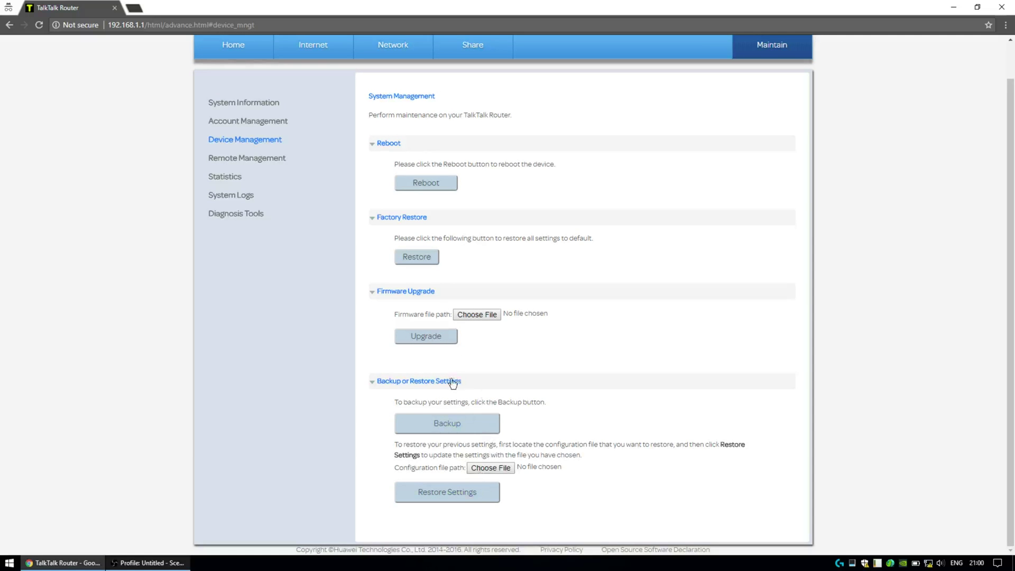
pyautogui.click(266, 164)
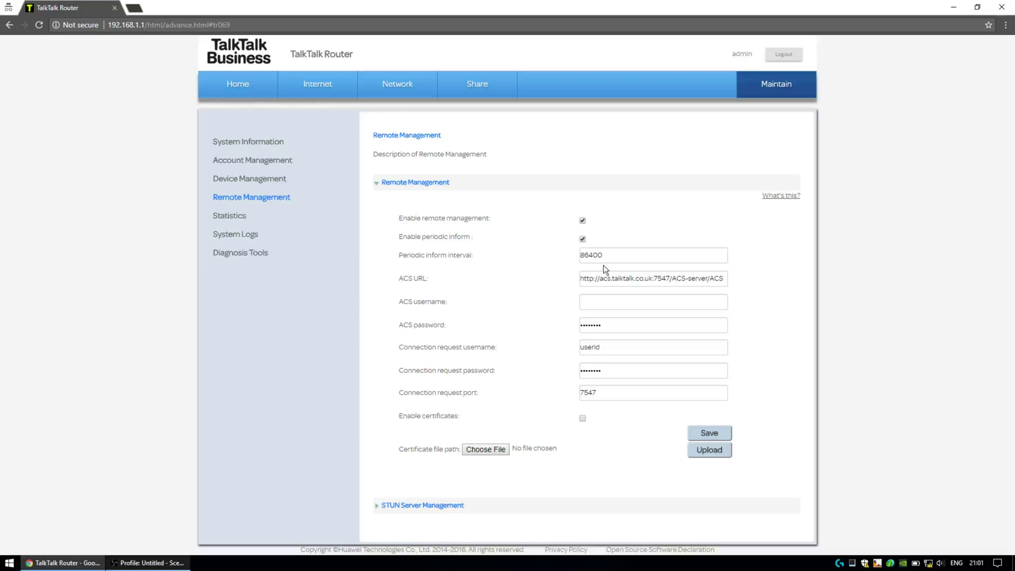
# Step: Check the ACS URL and toggle remote management and periodic inform off and back on, leaving both enabled at 86400
pyautogui.moveTo(606, 278); pyautogui.dragTo(586, 279)
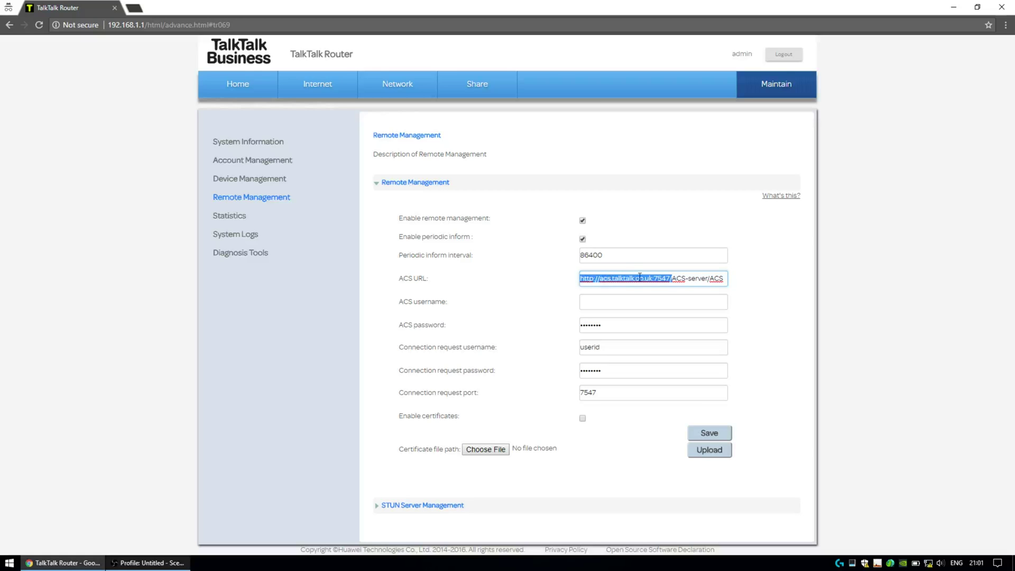
pyautogui.click(687, 279)
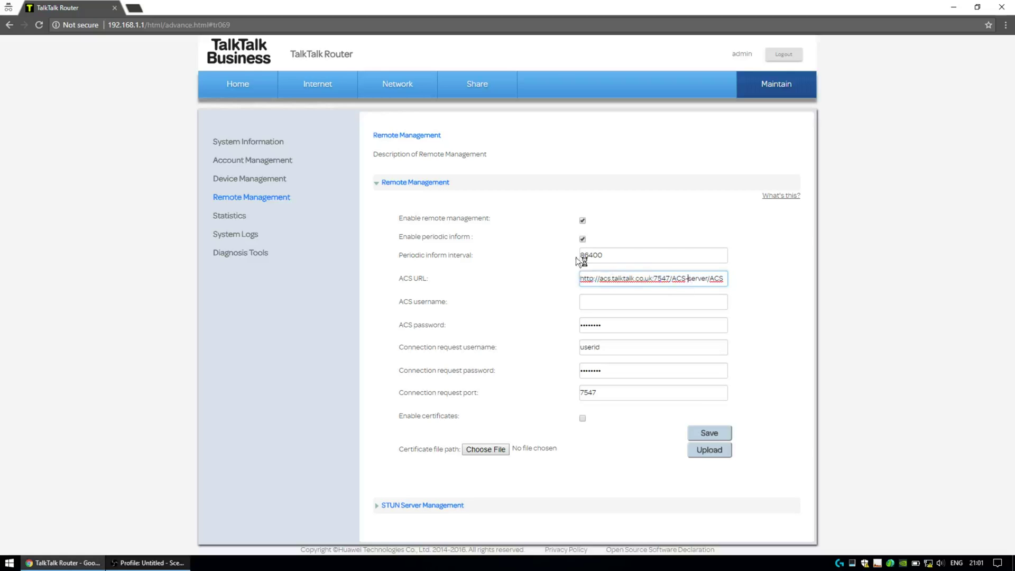
pyautogui.click(582, 221)
pyautogui.click(583, 221)
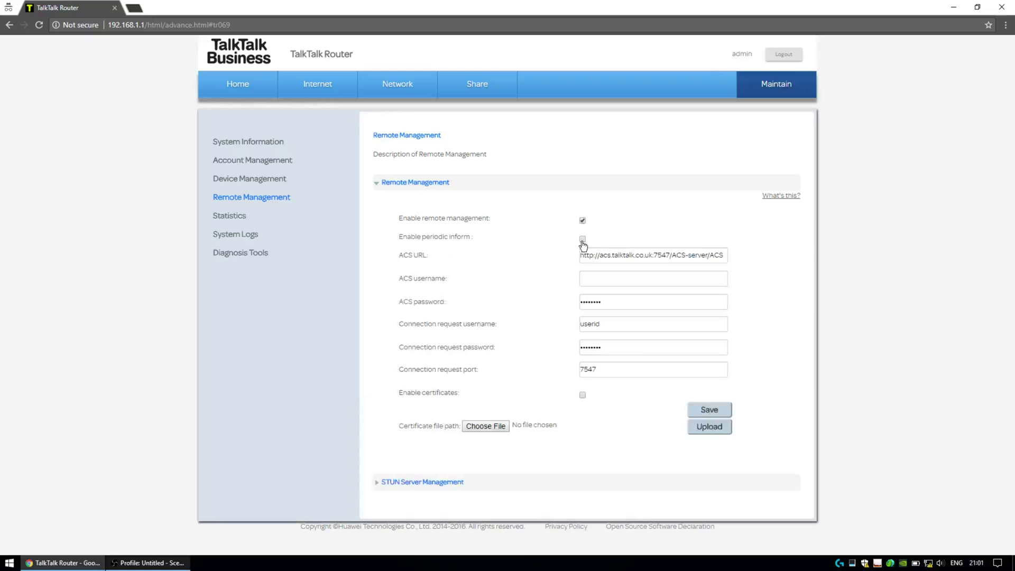
pyautogui.click(583, 240)
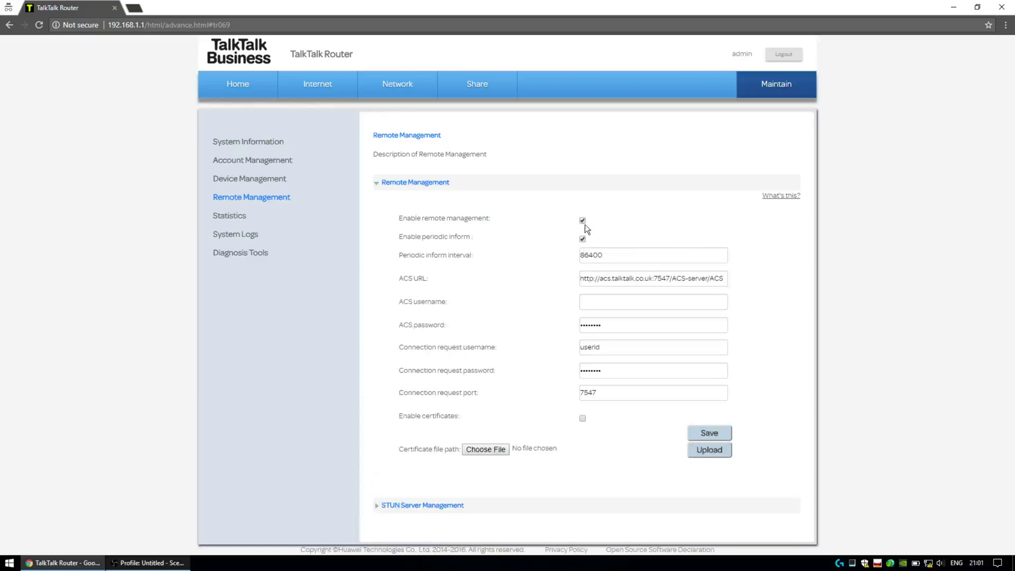
pyautogui.click(582, 221)
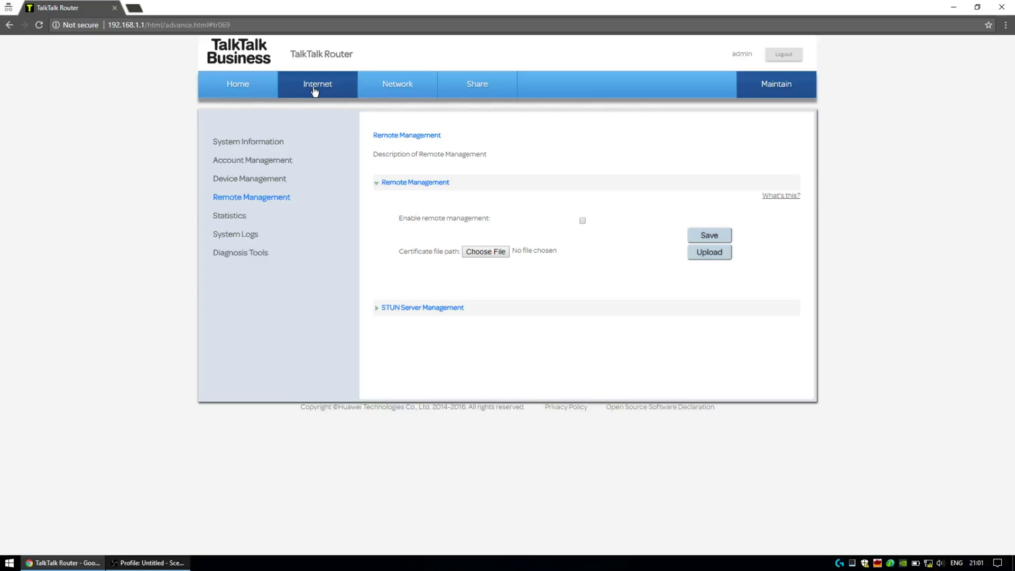
pyautogui.click(582, 221)
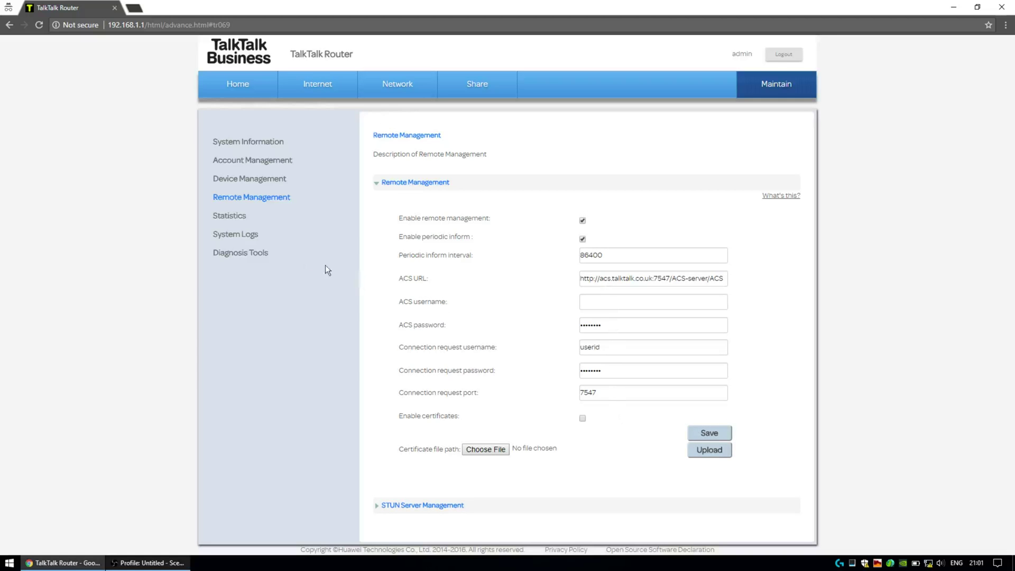
# Step: Open Statistics and expand the Internet and Wireless Statistics tables
pyautogui.click(240, 220)
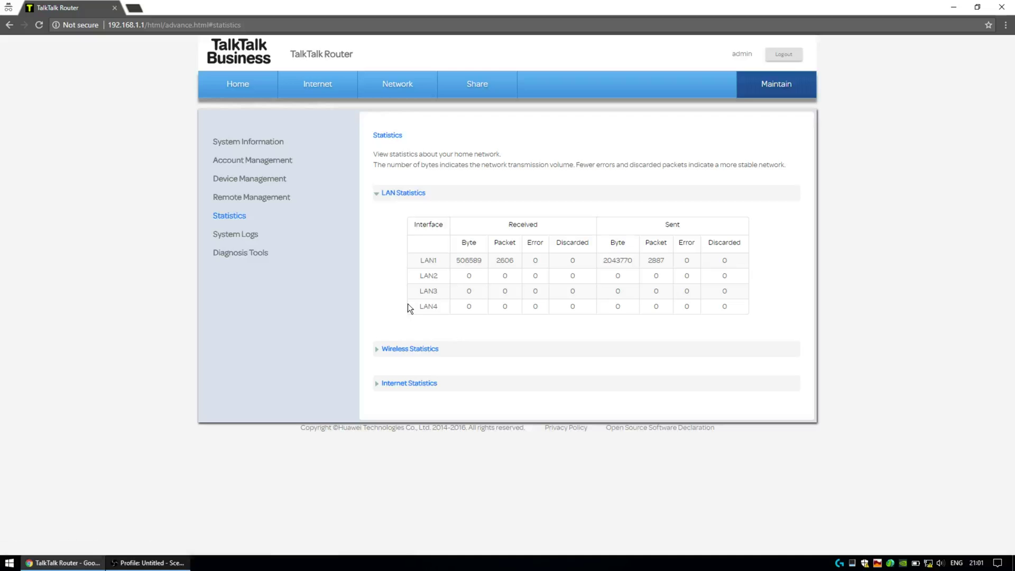
pyautogui.click(422, 383)
pyautogui.click(421, 349)
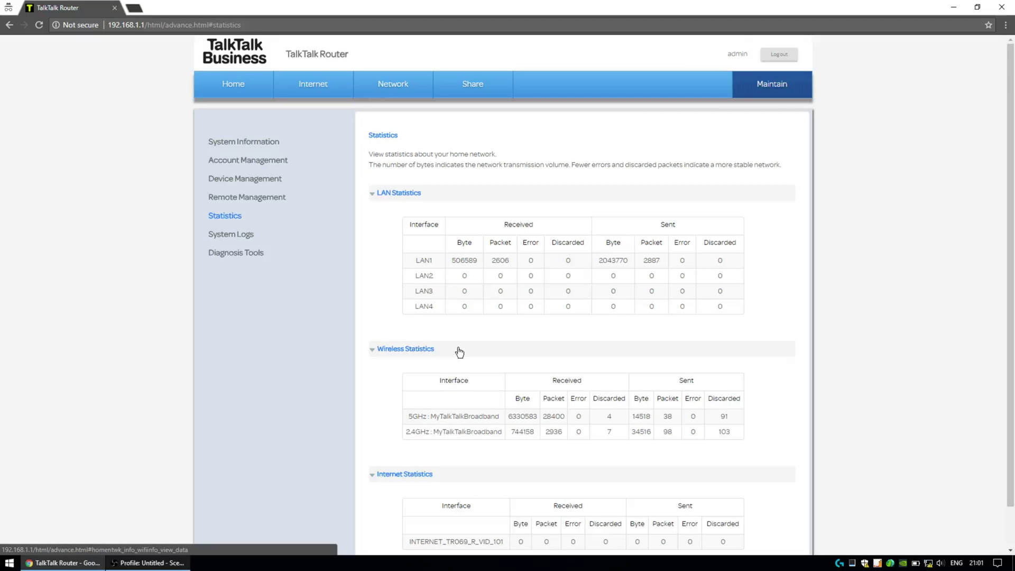
# Step: Highlight the LAN1 traffic figures, including its 511204 bytes received
pyautogui.scroll(-1, 460, 345)
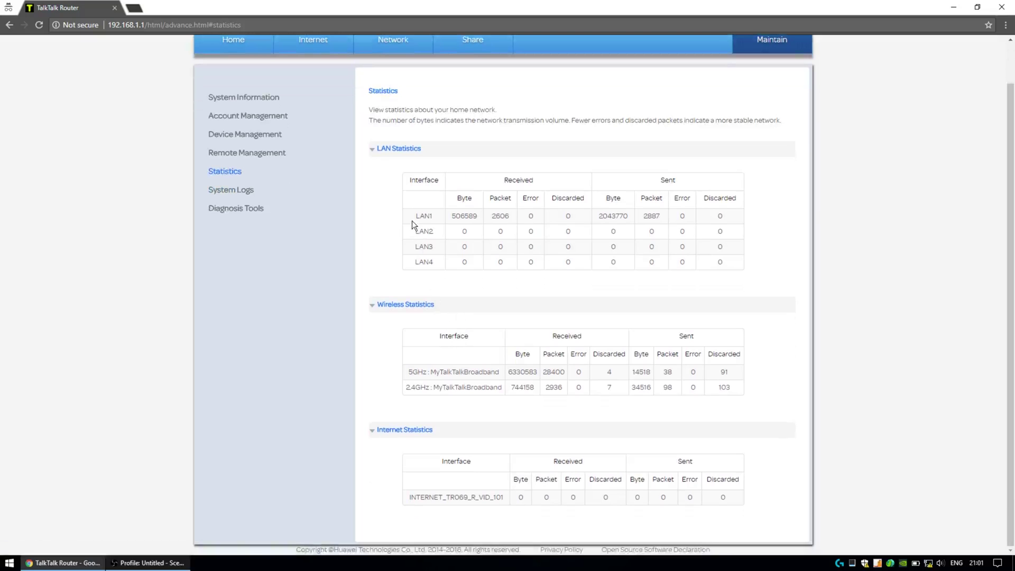
pyautogui.moveTo(412, 217); pyautogui.dragTo(635, 215)
pyautogui.click(465, 227)
pyautogui.moveTo(423, 217); pyautogui.dragTo(719, 218)
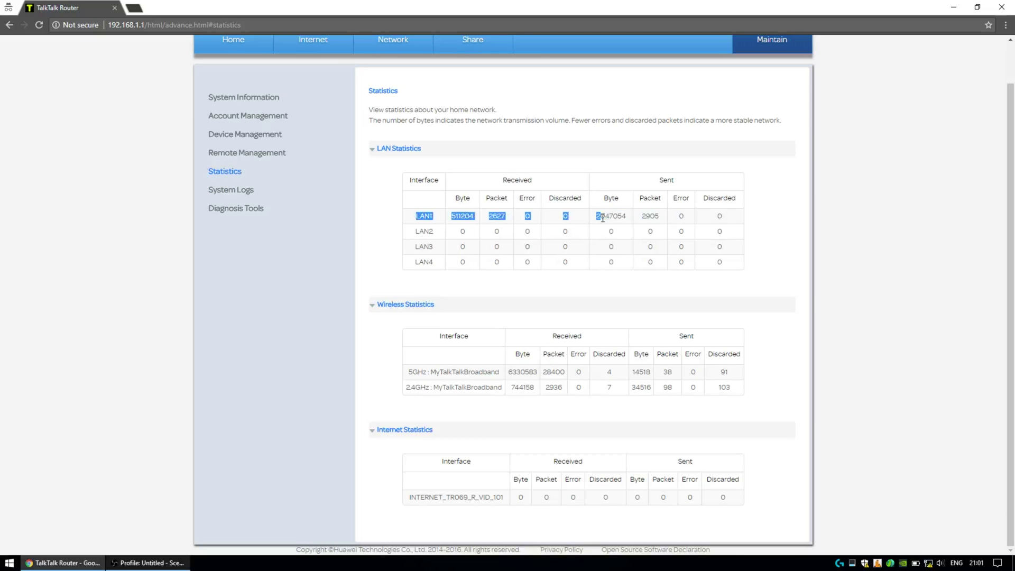
# Step: Open System Logs and scroll through the Notice-level entries back to the factory reset
pyautogui.click(249, 190)
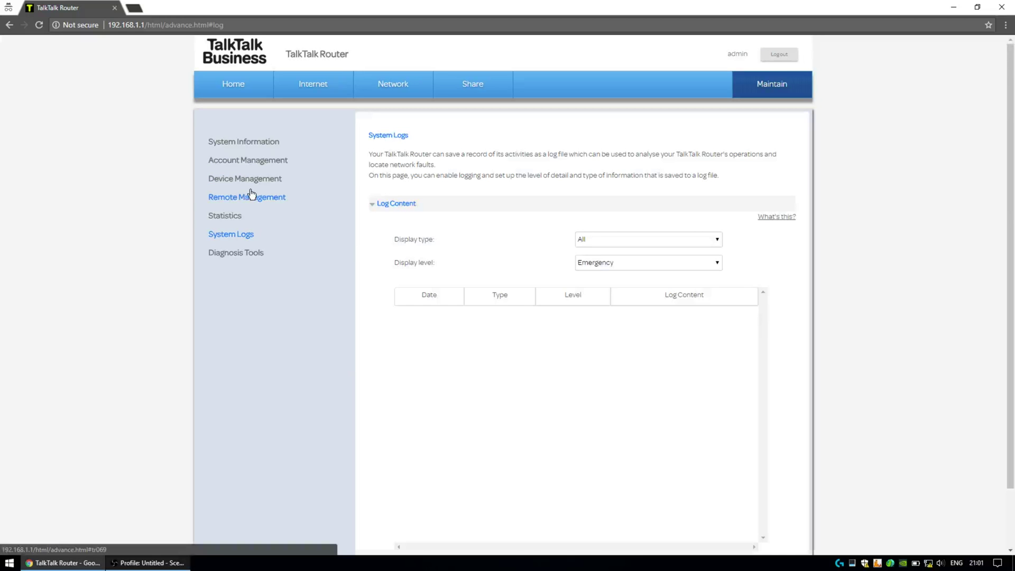
pyautogui.scroll(-1, 791, 305)
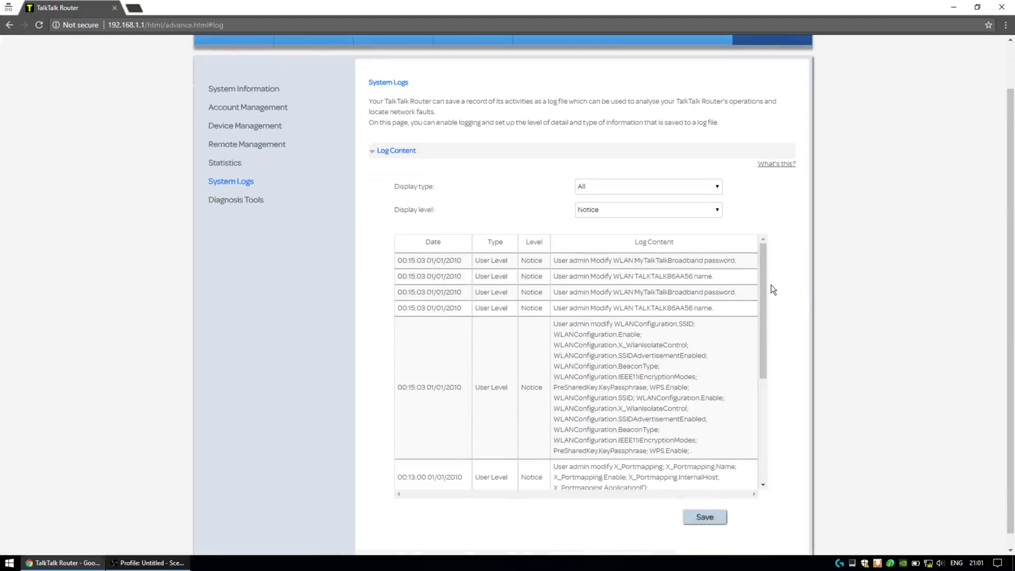
pyautogui.moveTo(763, 288); pyautogui.dragTo(756, 392)
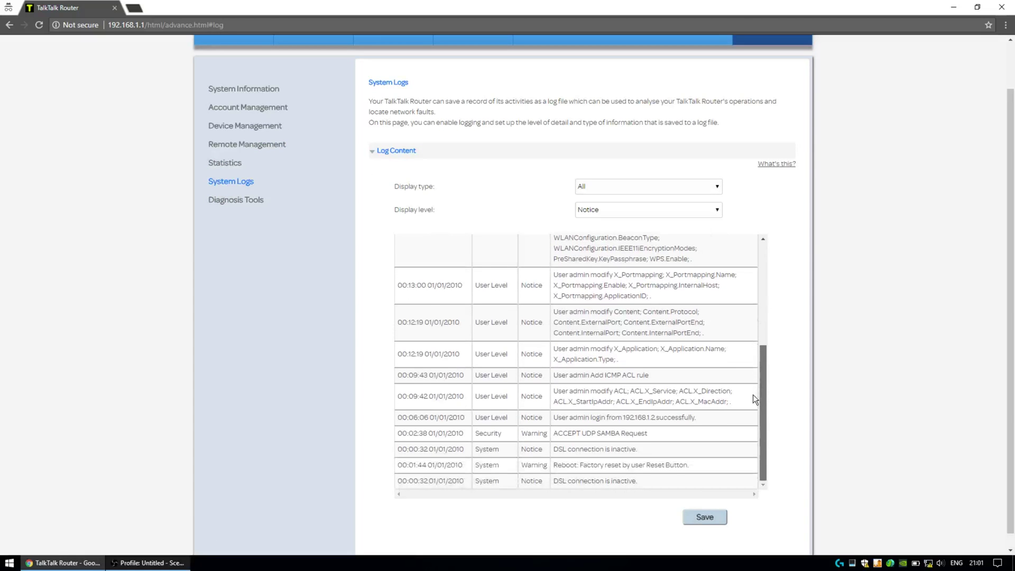
# Step: Open Diagnosis Tools with the Traceroute section expanded below Ping
pyautogui.click(237, 201)
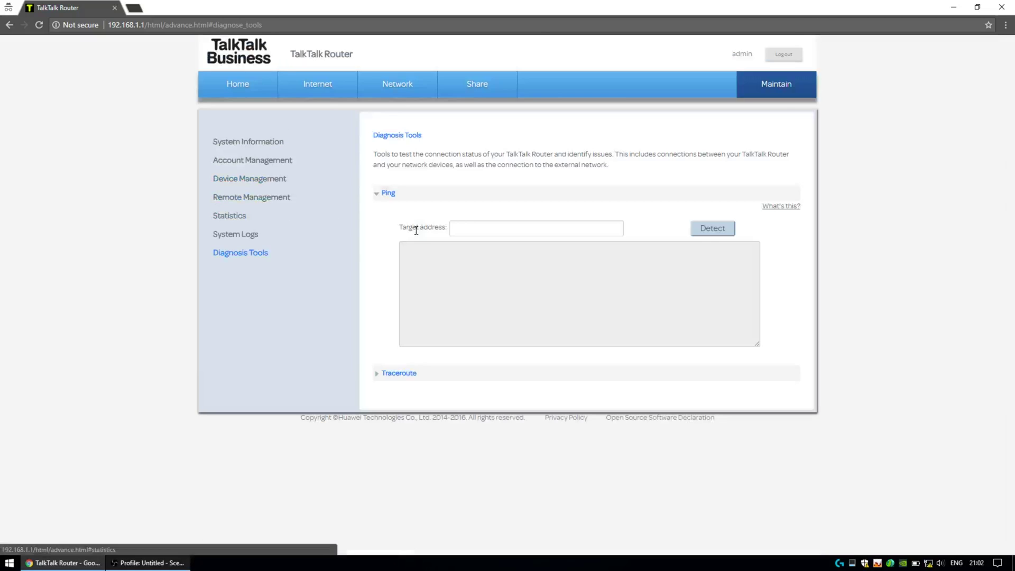
pyautogui.click(399, 373)
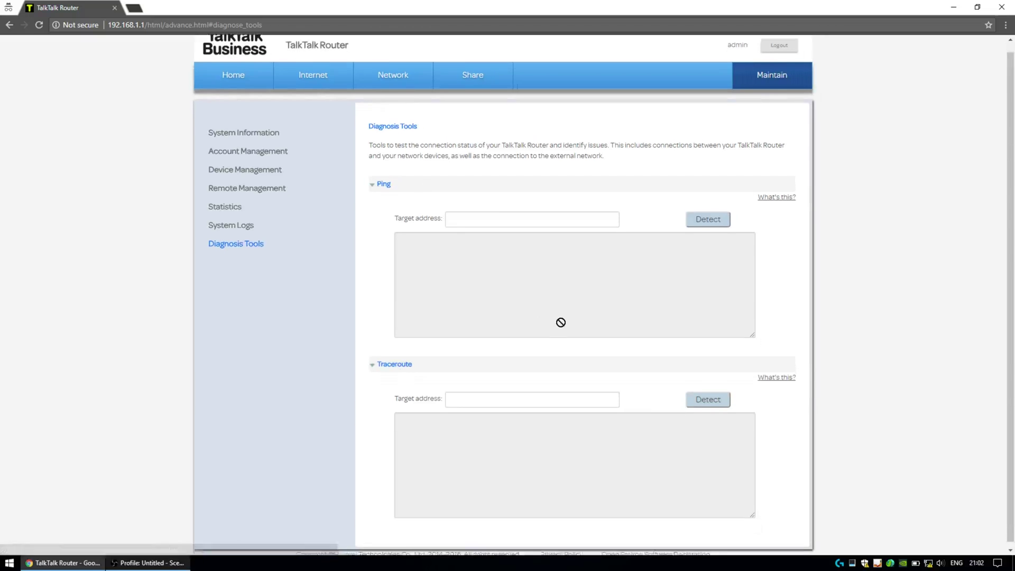
pyautogui.scroll(-1, 561, 320)
pyautogui.scroll(1, 564, 321)
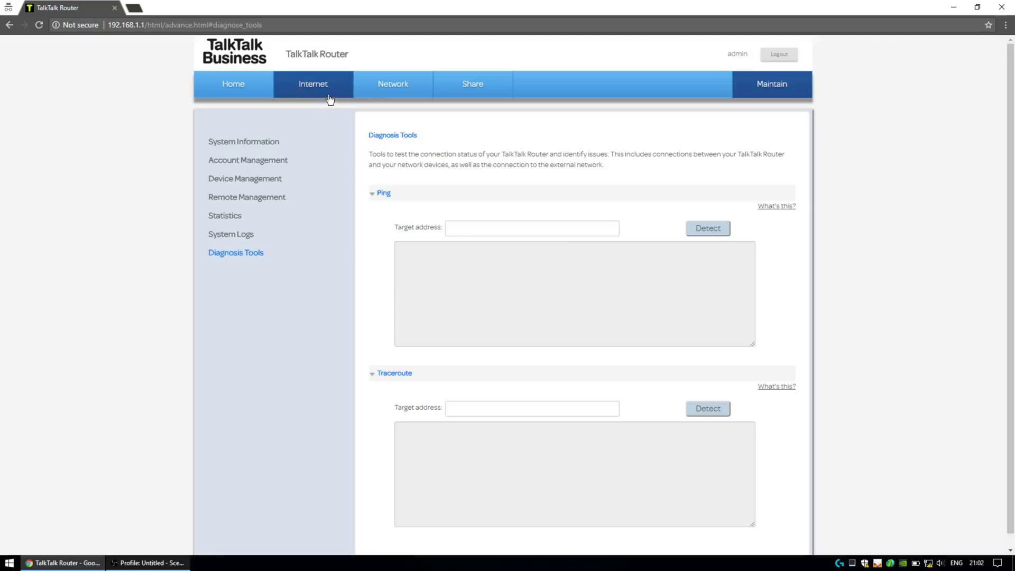
# Step: In Wireless Settings, remove the invalid space from both band names and edit the wireless password
pyautogui.click(384, 93)
pyautogui.click(252, 180)
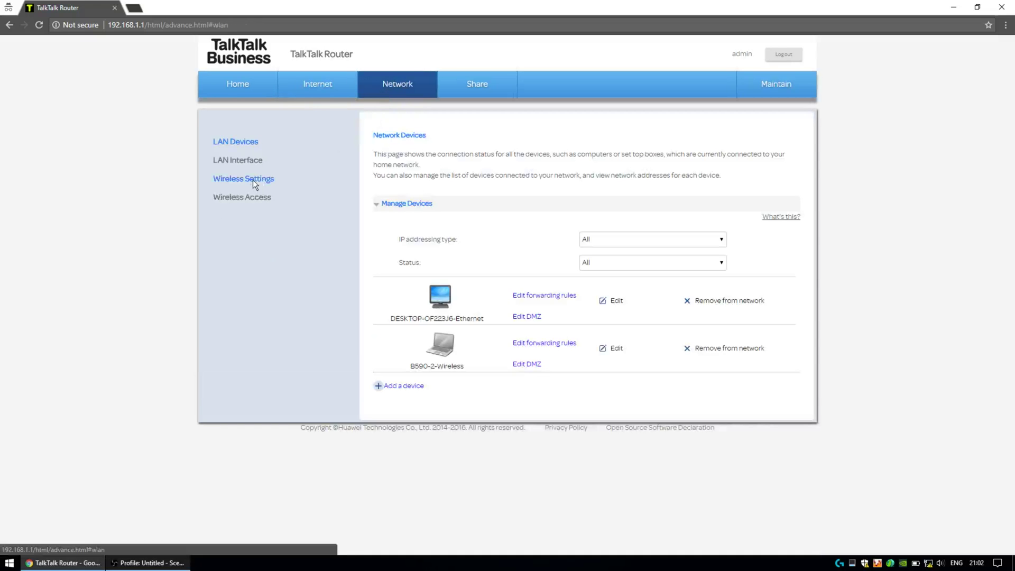
pyautogui.click(611, 341)
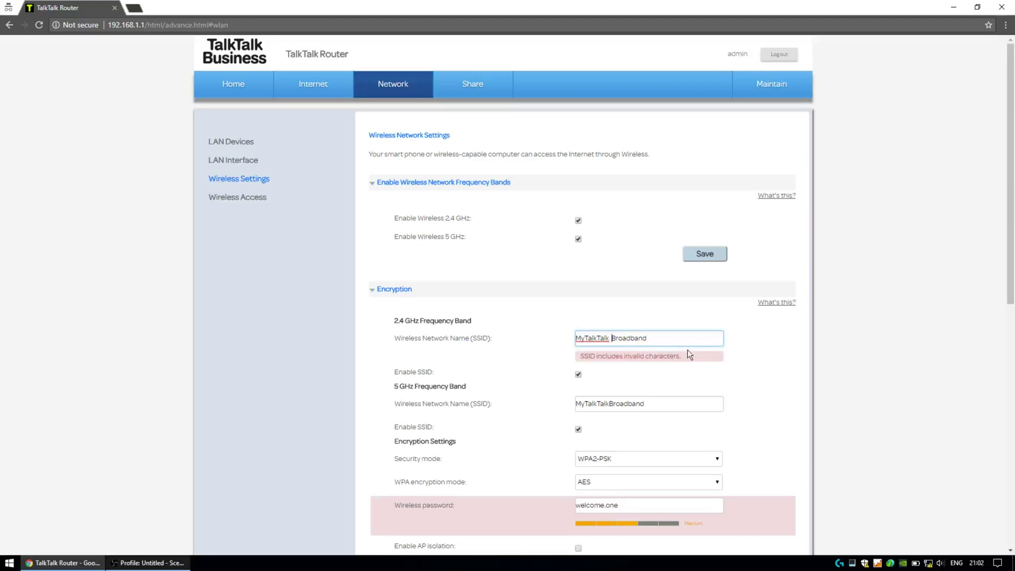
pyautogui.scroll(-2, 688, 349)
pyautogui.press('BackSpace')
pyautogui.click(639, 285)
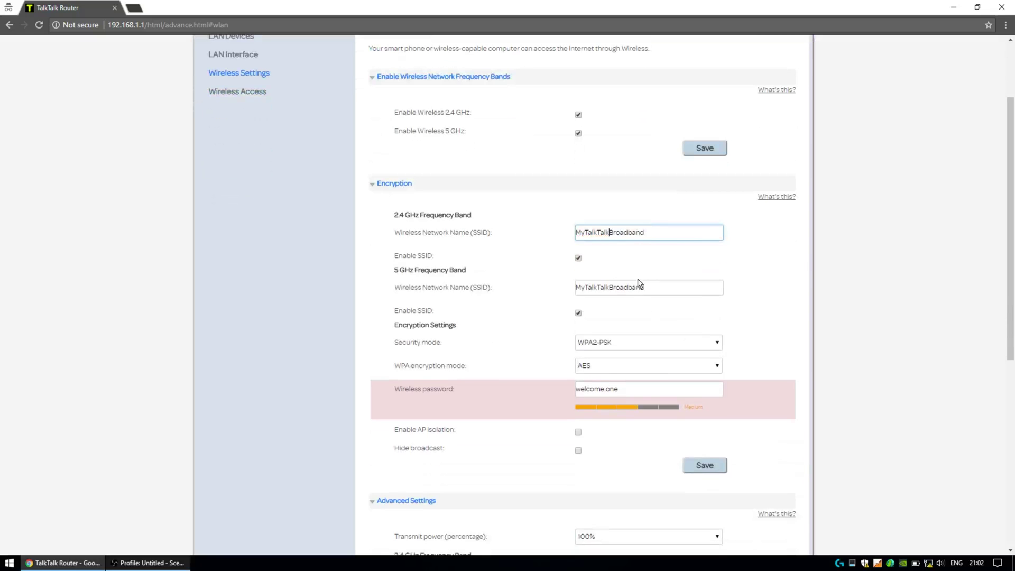
pyautogui.press('BackSpace')
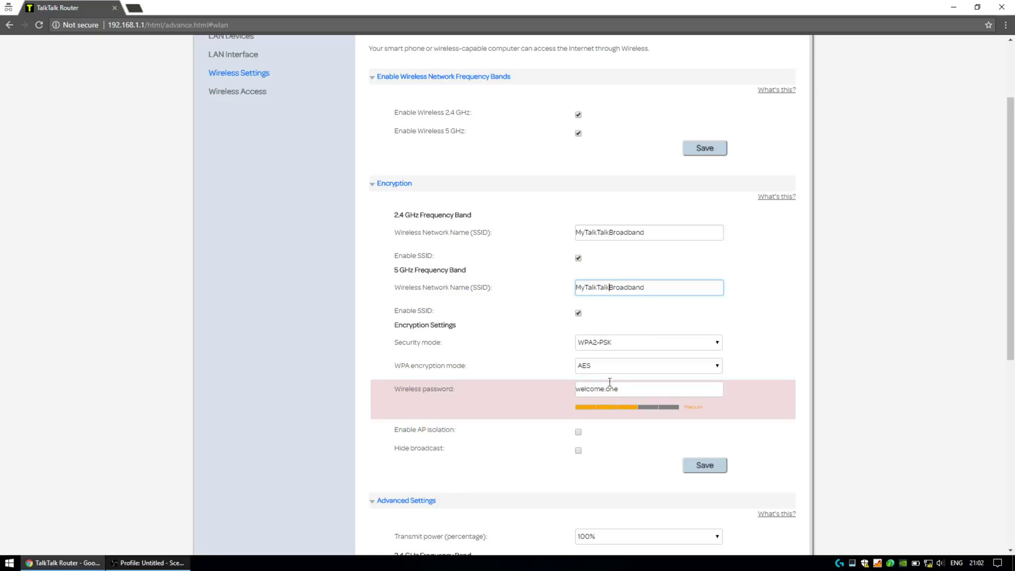
pyautogui.click(602, 389)
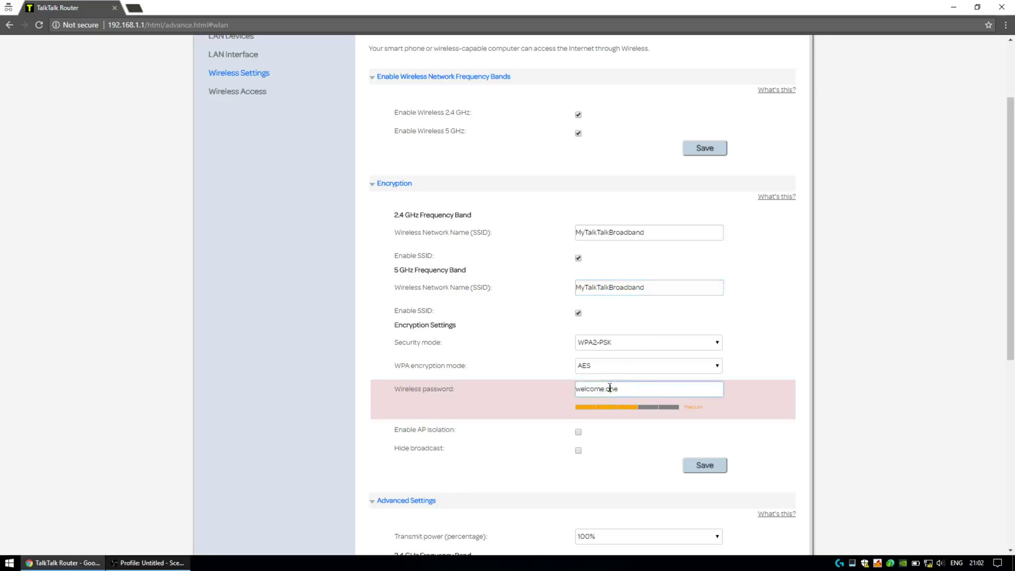